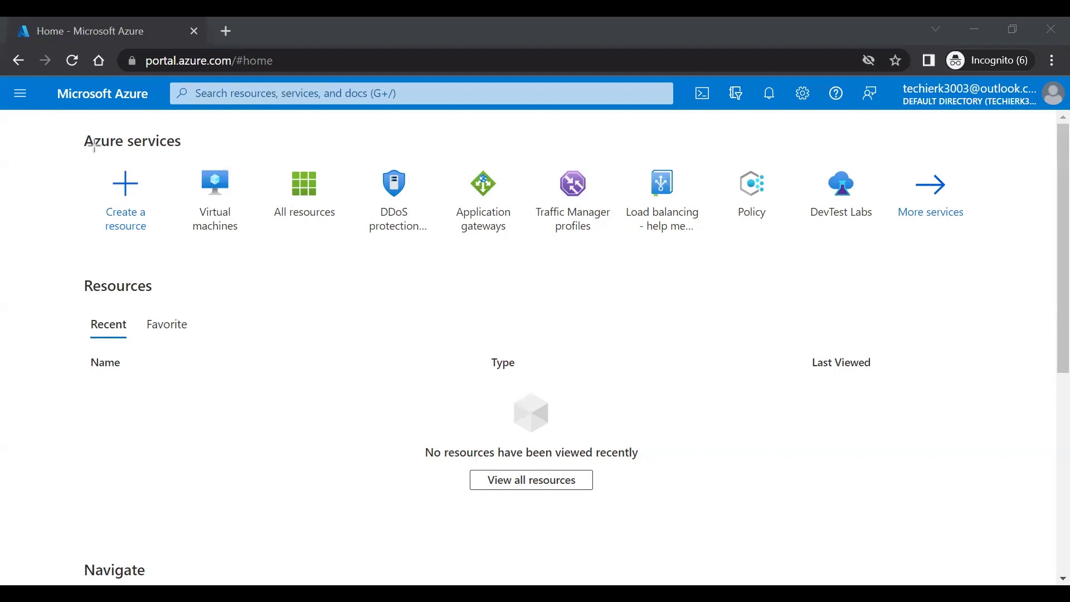
Step: Open the list of all resources in the directory
{"action": "left_click", "coordinate": [20, 101]}
{"action": "left_click", "coordinate": [91, 262]}
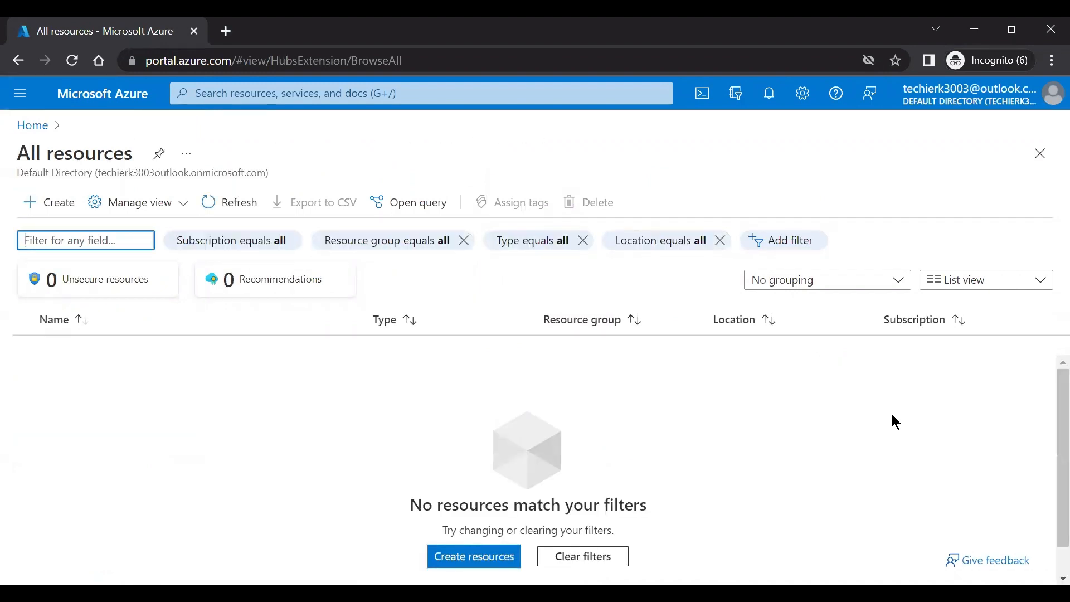
Step: Open the virtual machines list and start creating a new Azure virtual machine
{"action": "left_click", "coordinate": [23, 105]}
{"action": "mouse_move", "coordinate": [136, 422]}
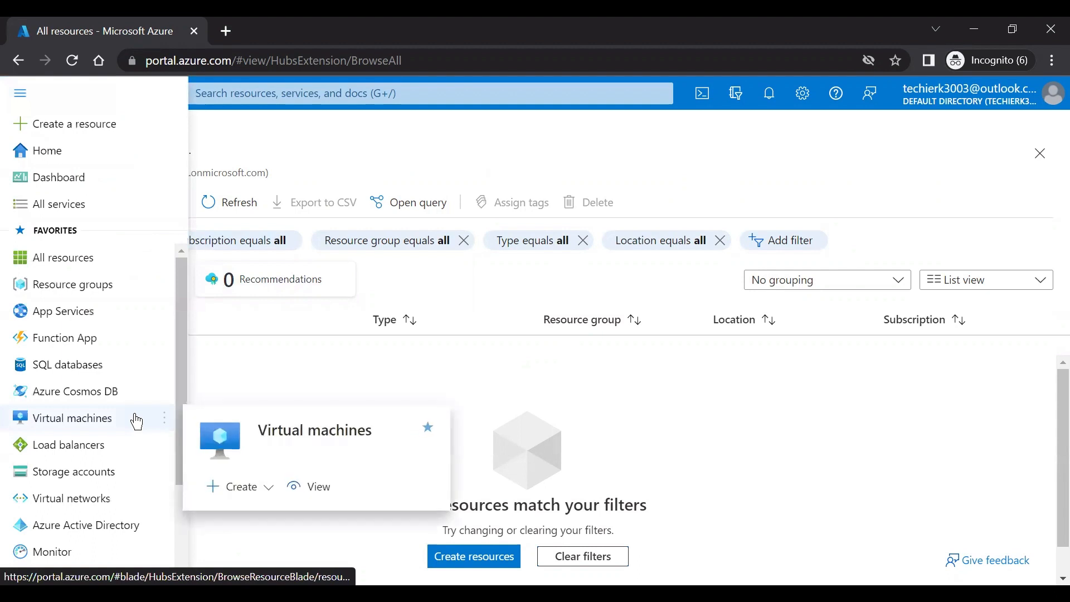
{"action": "left_click", "coordinate": [136, 419]}
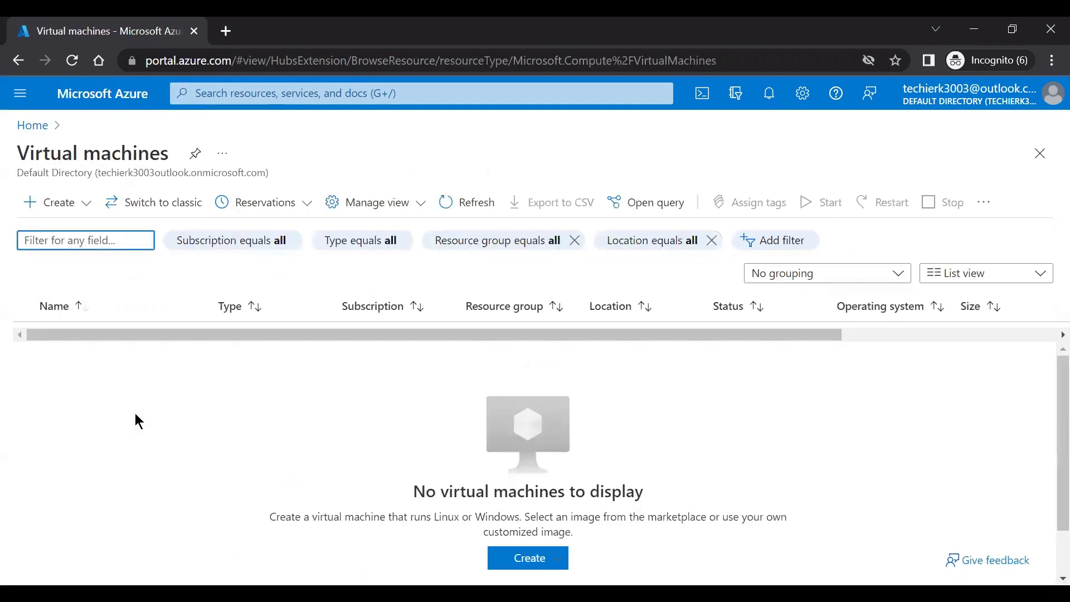
{"action": "left_click", "coordinate": [50, 202]}
{"action": "left_click", "coordinate": [71, 246]}
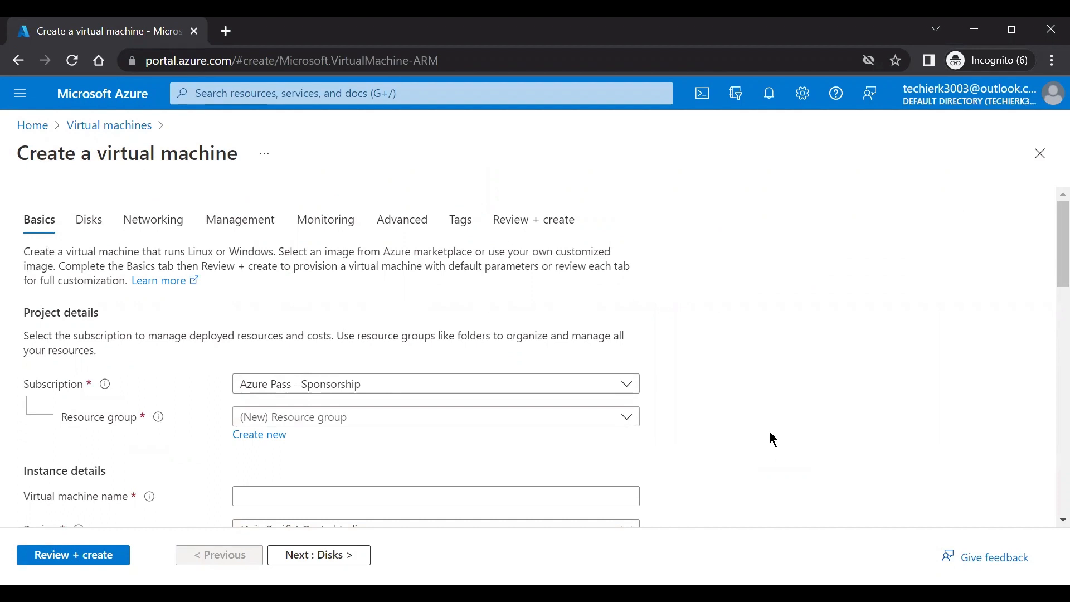
Step: Check the available subscriptions, keep Azure Pass - Sponsorship, and create a new resource group named RG01 for the virtual machine
{"action": "scroll", "coordinate": [769, 432], "scroll_direction": "down", "scroll_amount": 2}
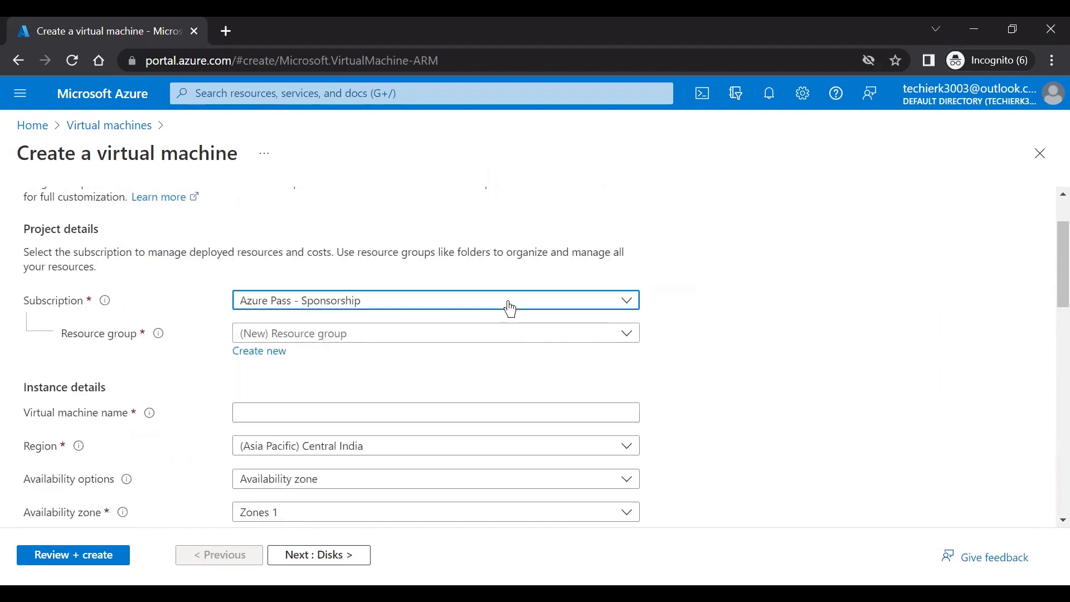
{"action": "left_click", "coordinate": [510, 304]}
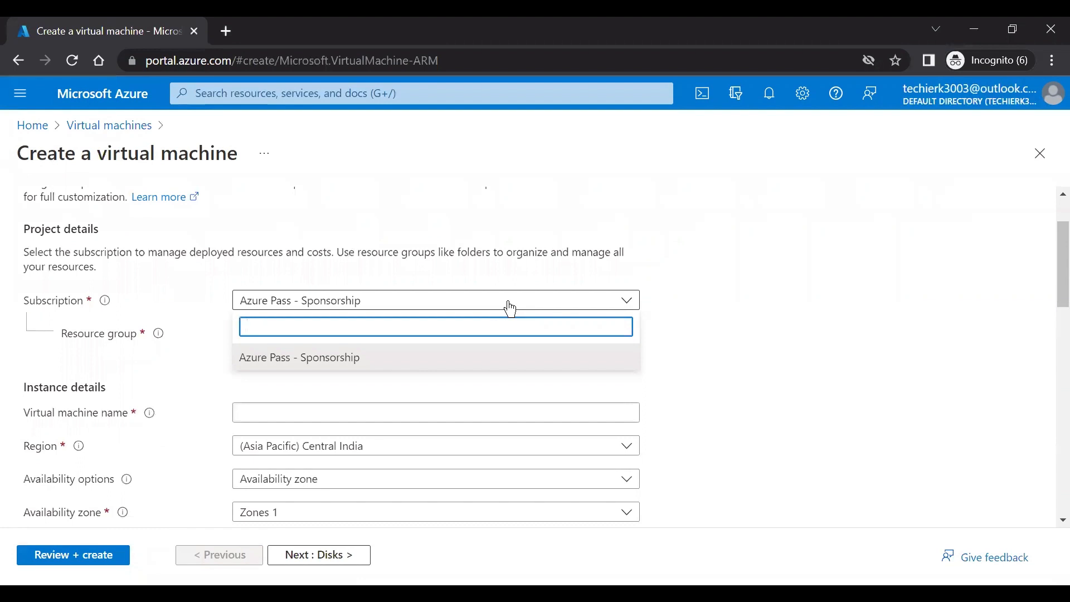
{"action": "left_click", "coordinate": [832, 305]}
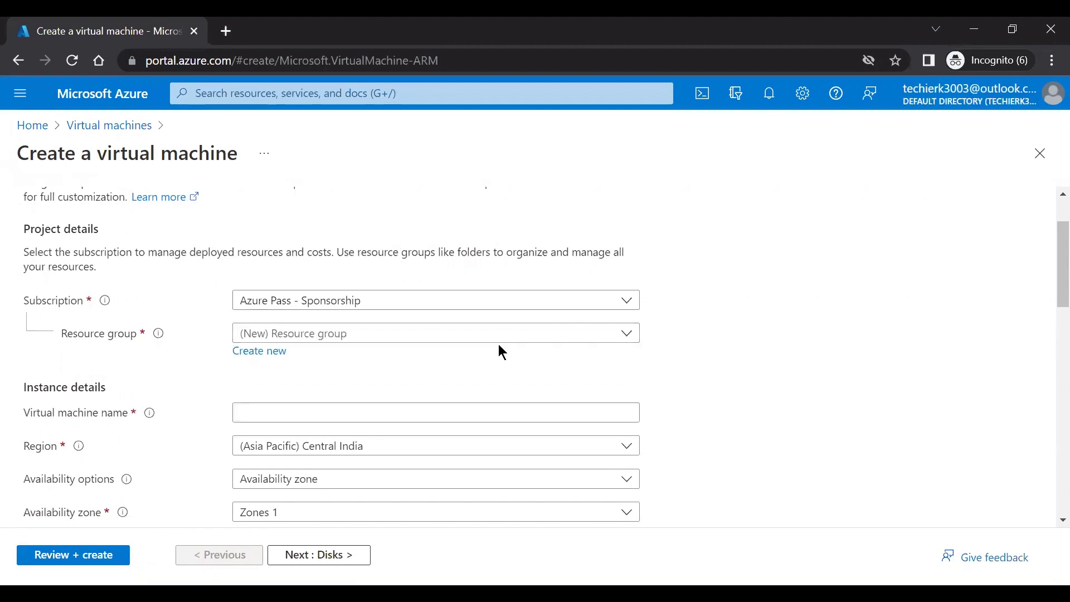
{"action": "left_click", "coordinate": [475, 335]}
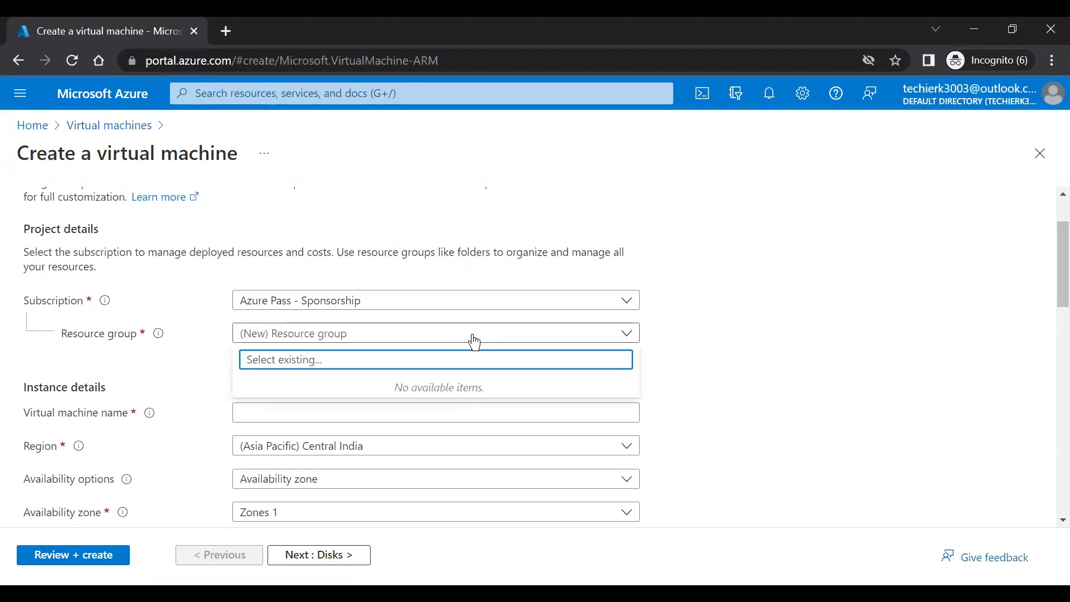
{"action": "left_click", "coordinate": [722, 370]}
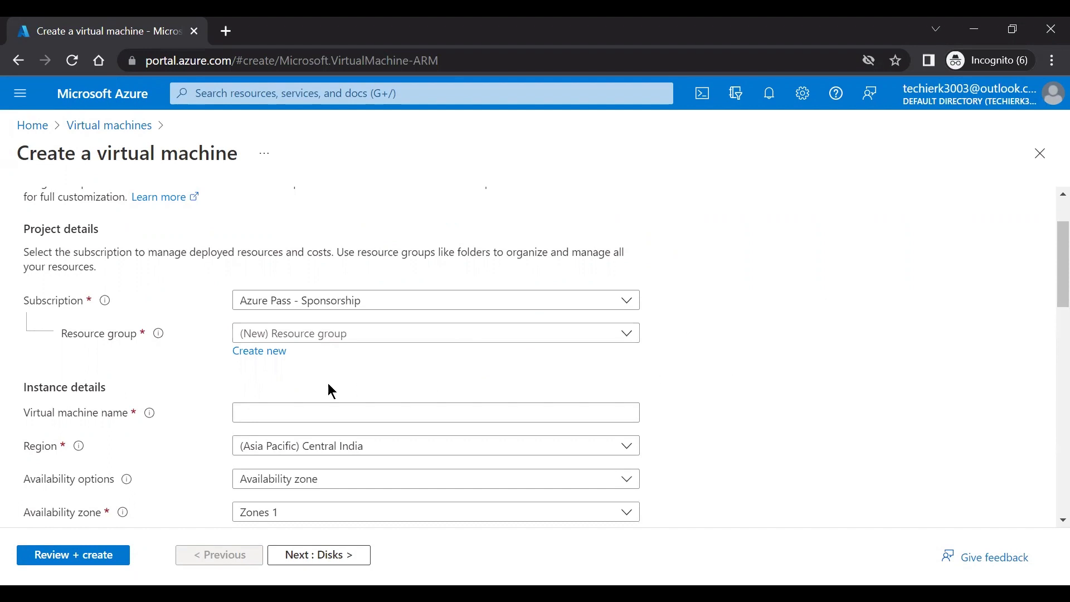
{"action": "left_click", "coordinate": [258, 353]}
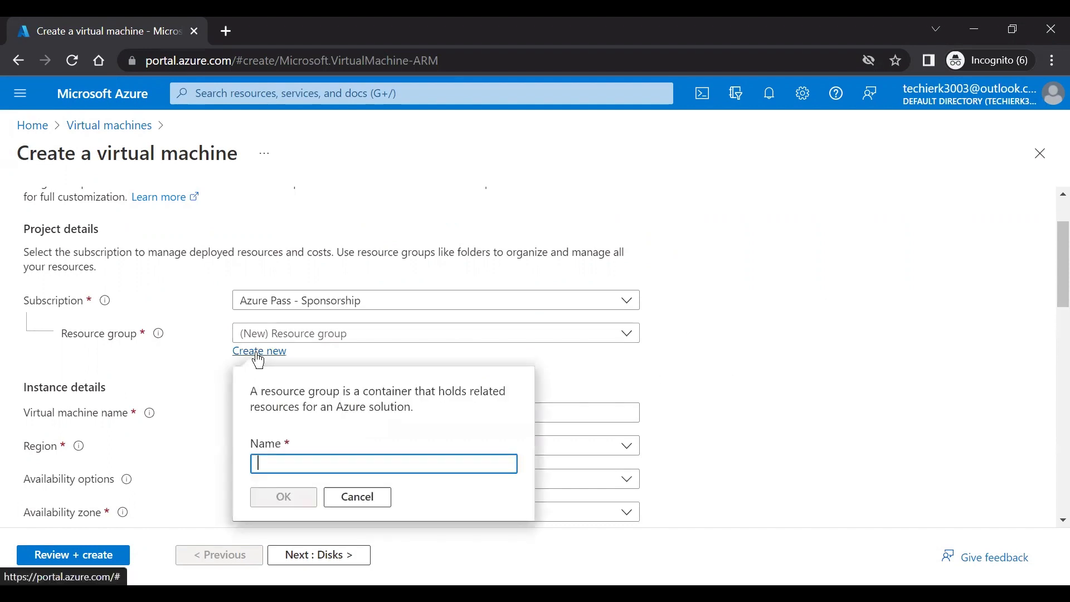
{"action": "type", "text": "RG01"}
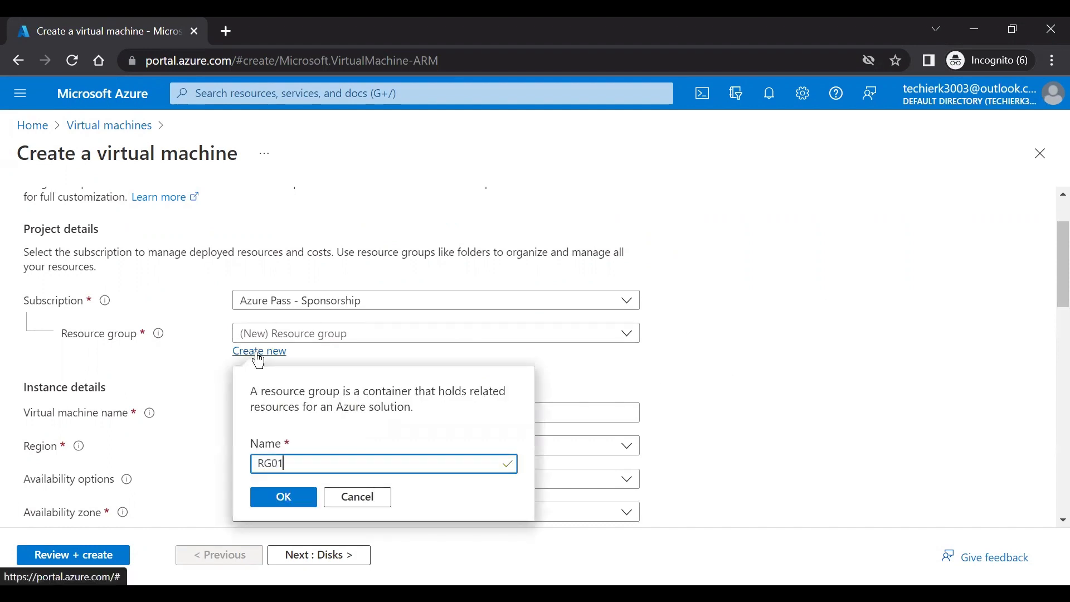
{"action": "left_click", "coordinate": [284, 497]}
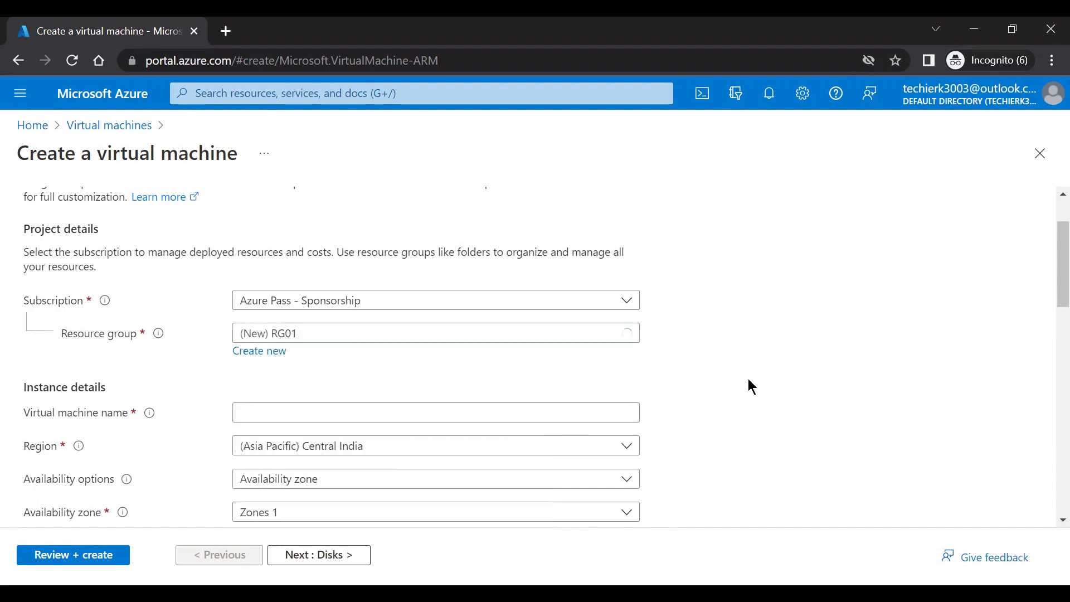
Step: Name the virtual machine VM01 in the instance details
{"action": "scroll", "coordinate": [771, 380], "scroll_direction": "down", "scroll_amount": 1}
{"action": "left_click", "coordinate": [357, 325]}
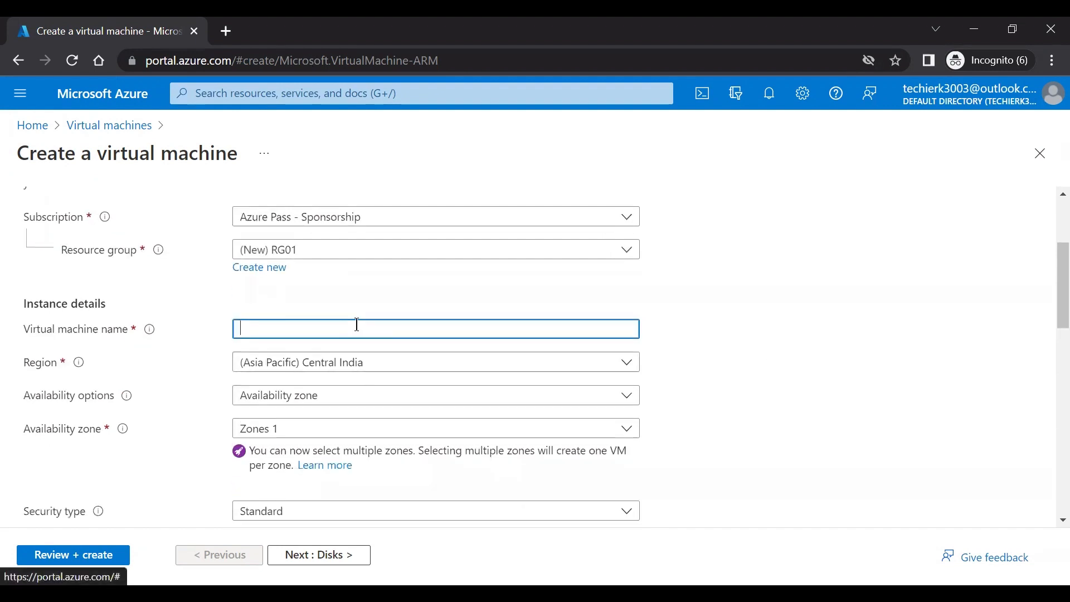
{"action": "type", "text": "VM01"}
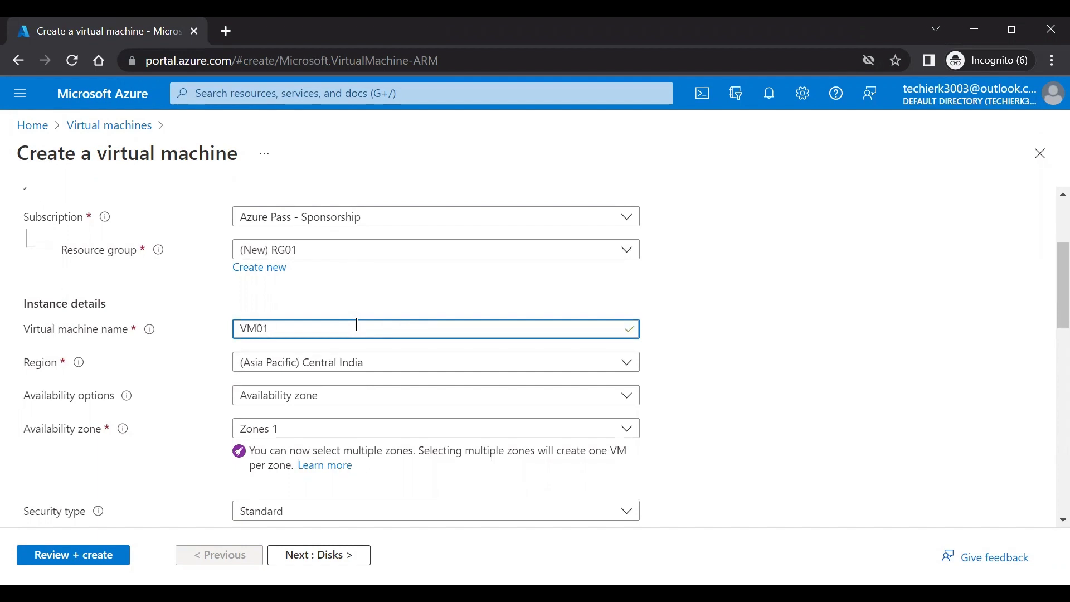
{"action": "left_click", "coordinate": [789, 297]}
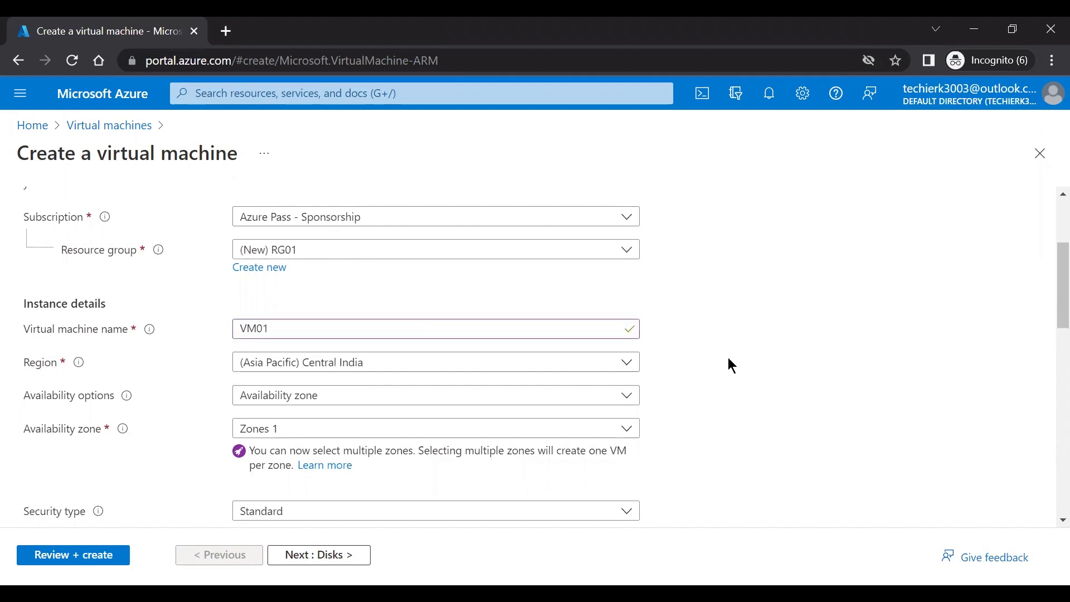
Step: Set the region to (Asia Pacific) Australia East and the availability options to No infrastructure redundancy required
{"action": "scroll", "coordinate": [668, 362], "scroll_direction": "down", "scroll_amount": 1}
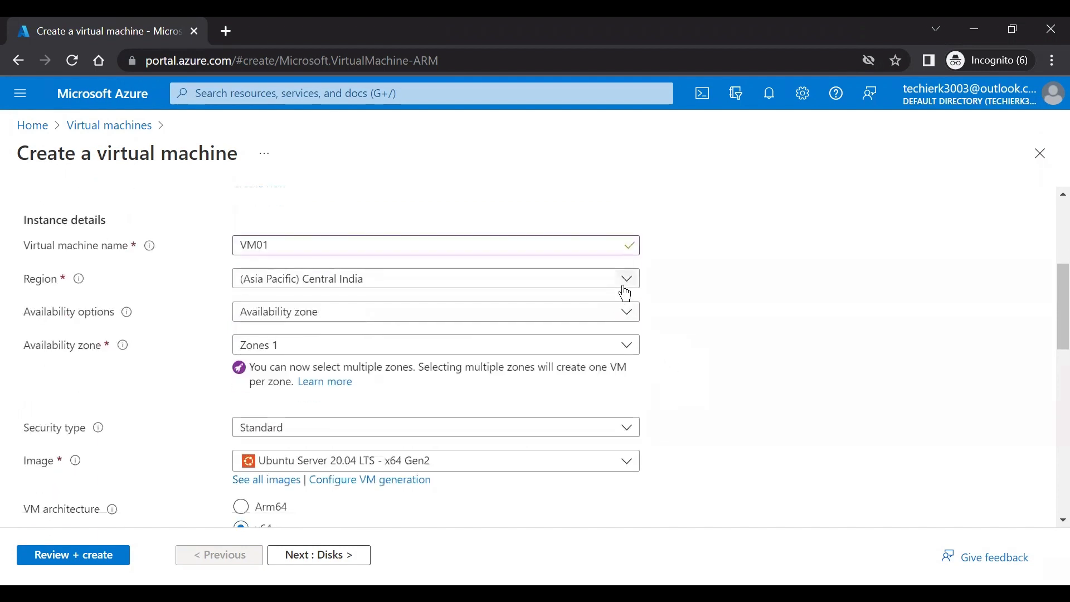
{"action": "left_click", "coordinate": [625, 294]}
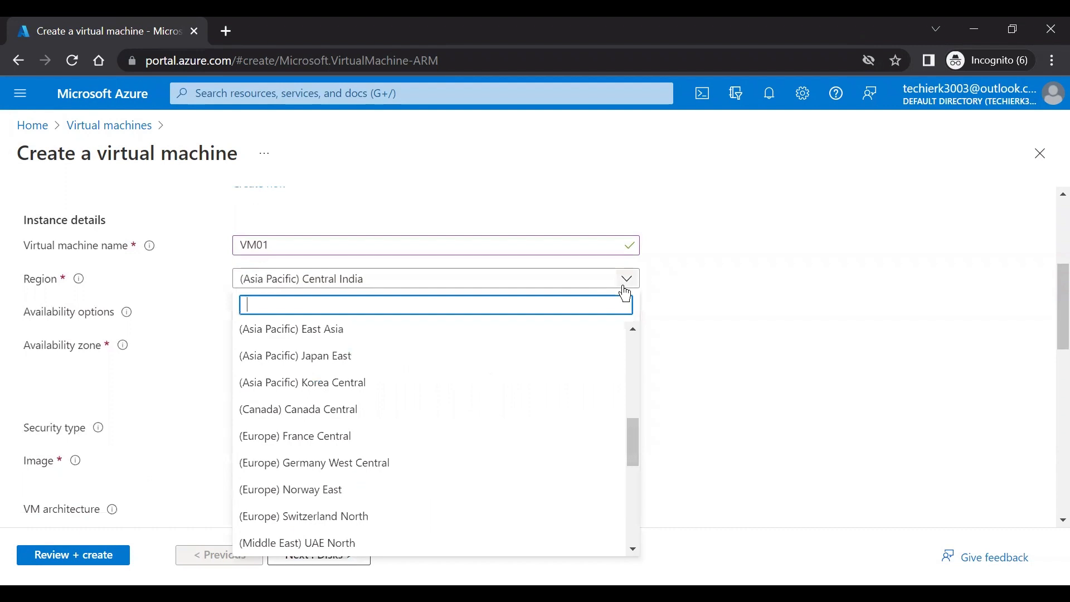
{"action": "type", "text": "Aus"}
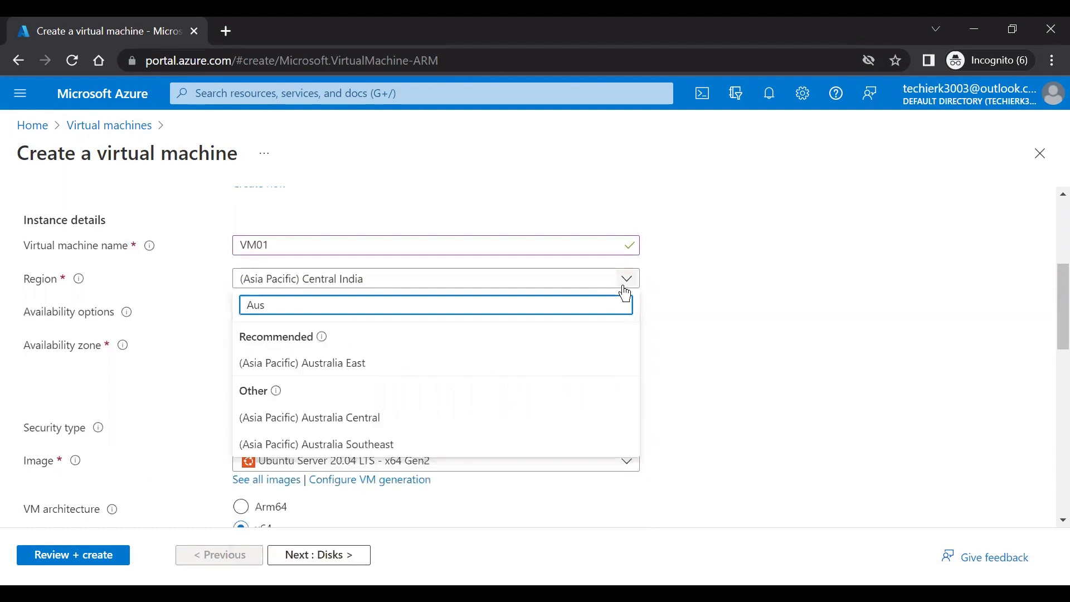
{"action": "left_click", "coordinate": [451, 365]}
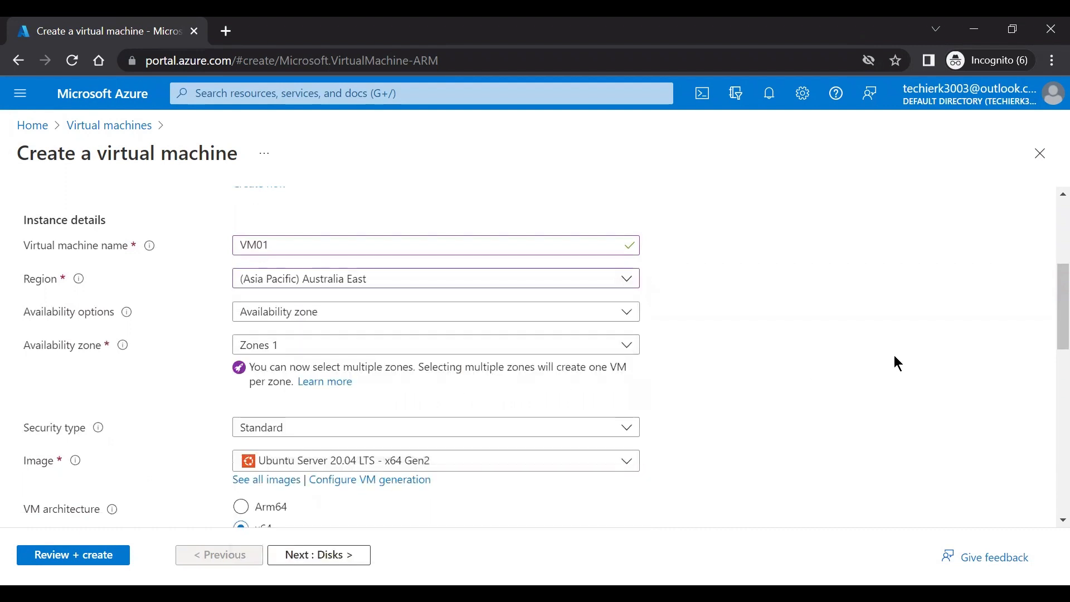
{"action": "left_click", "coordinate": [284, 313]}
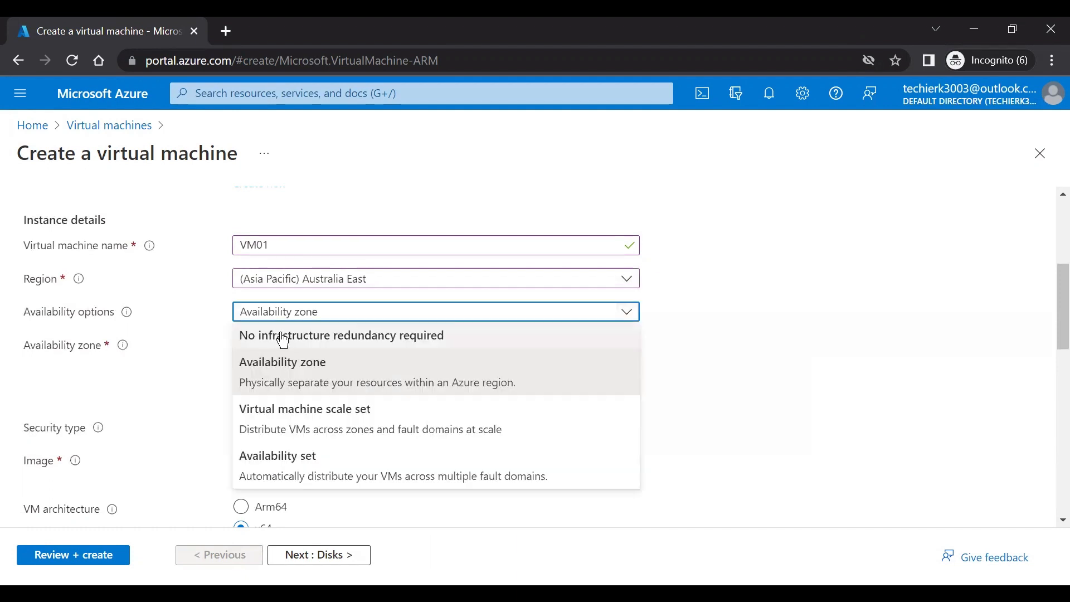
{"action": "left_click", "coordinate": [329, 345]}
Step: Choose Windows Server 2019 Datacenter - x64 Gen2 as the virtual machine's image
{"action": "scroll", "coordinate": [777, 372], "scroll_direction": "down", "scroll_amount": 2}
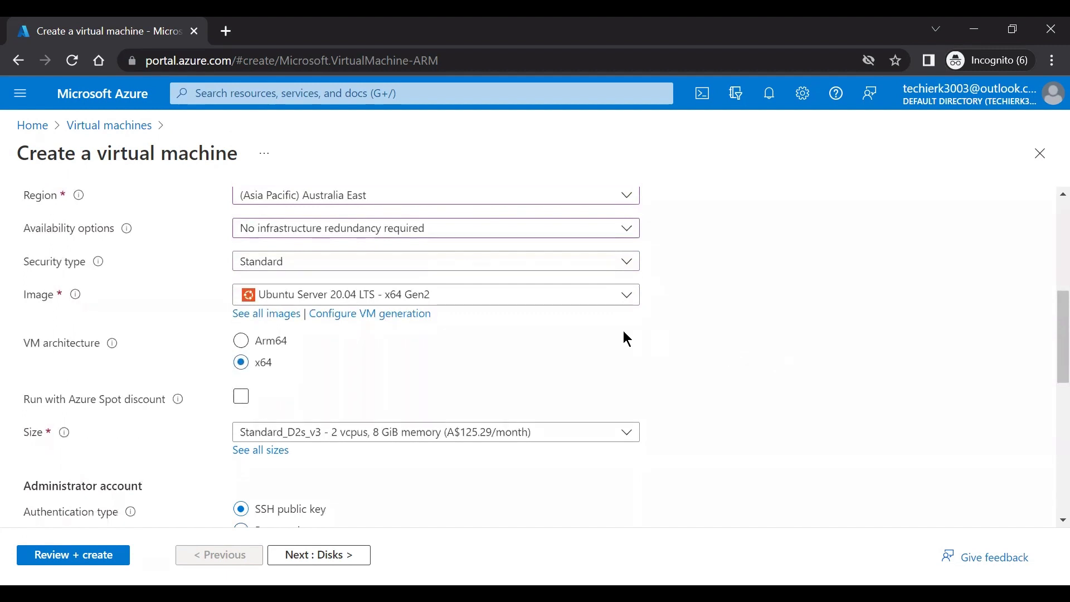
{"action": "left_click", "coordinate": [574, 301]}
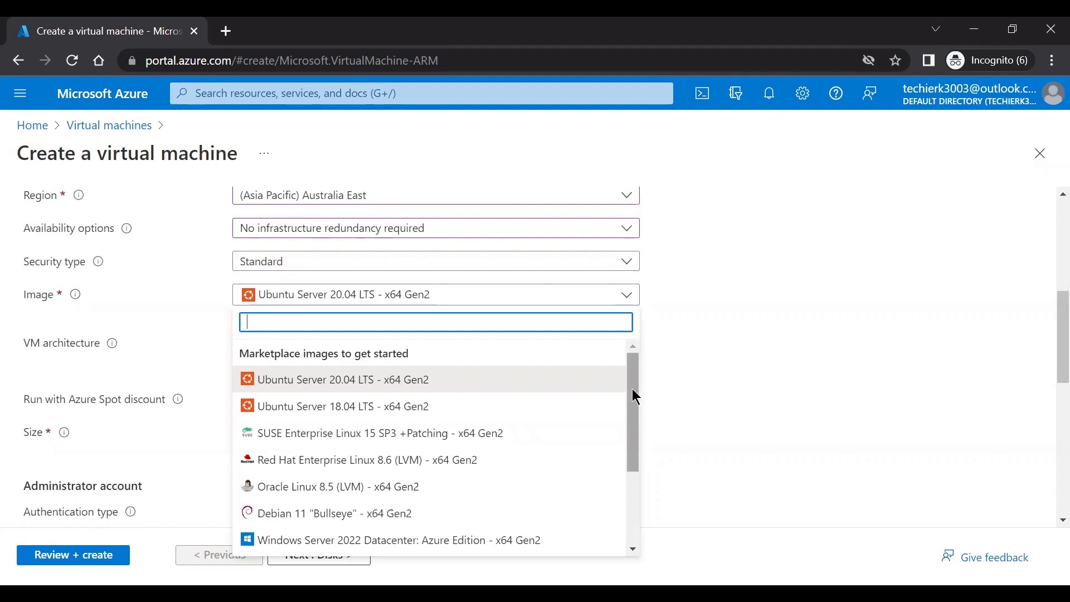
{"action": "left_click_drag", "start_coordinate": [635, 396], "coordinate": [639, 438]}
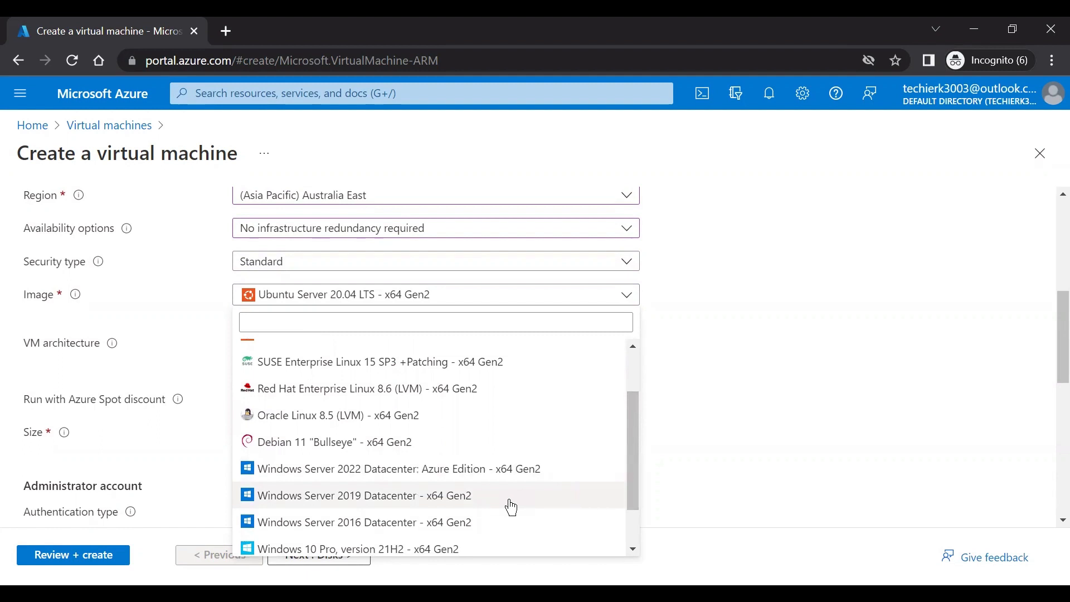
{"action": "left_click_drag", "start_coordinate": [634, 445], "coordinate": [633, 473]}
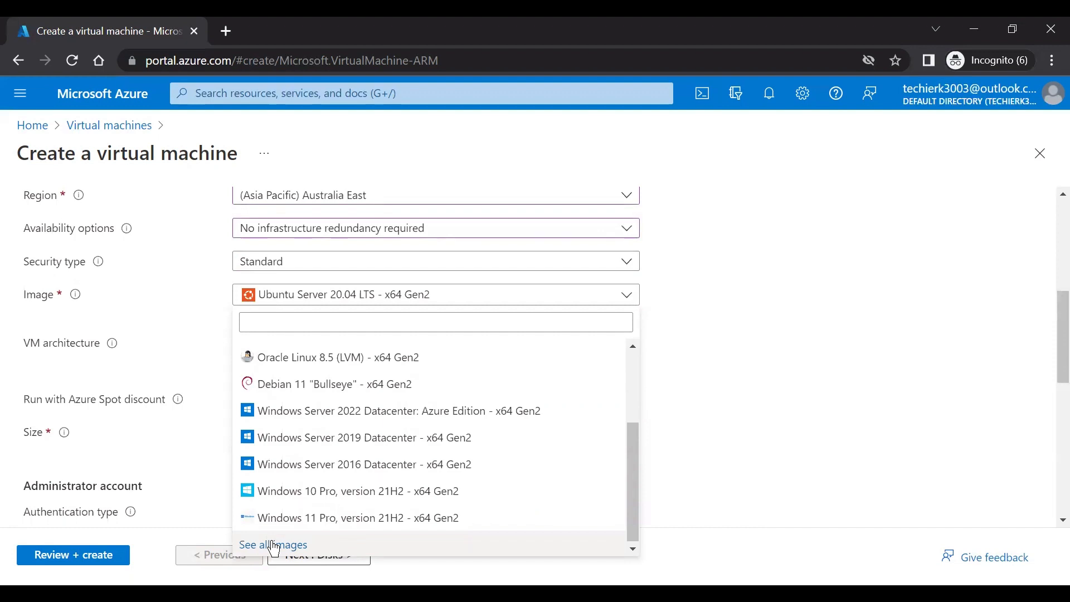
{"action": "left_click", "coordinate": [429, 441]}
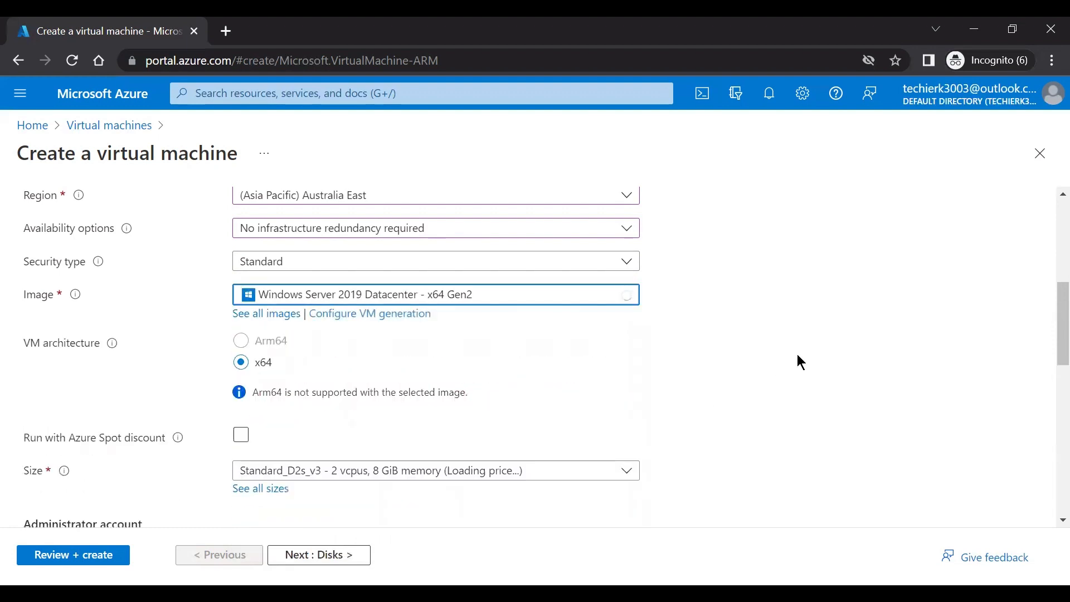
Step: Browse the full list of VM sizes, including the E-Series v5 group, and confirm D2s_v3 as the size
{"action": "scroll", "coordinate": [801, 363], "scroll_direction": "down", "scroll_amount": 3}
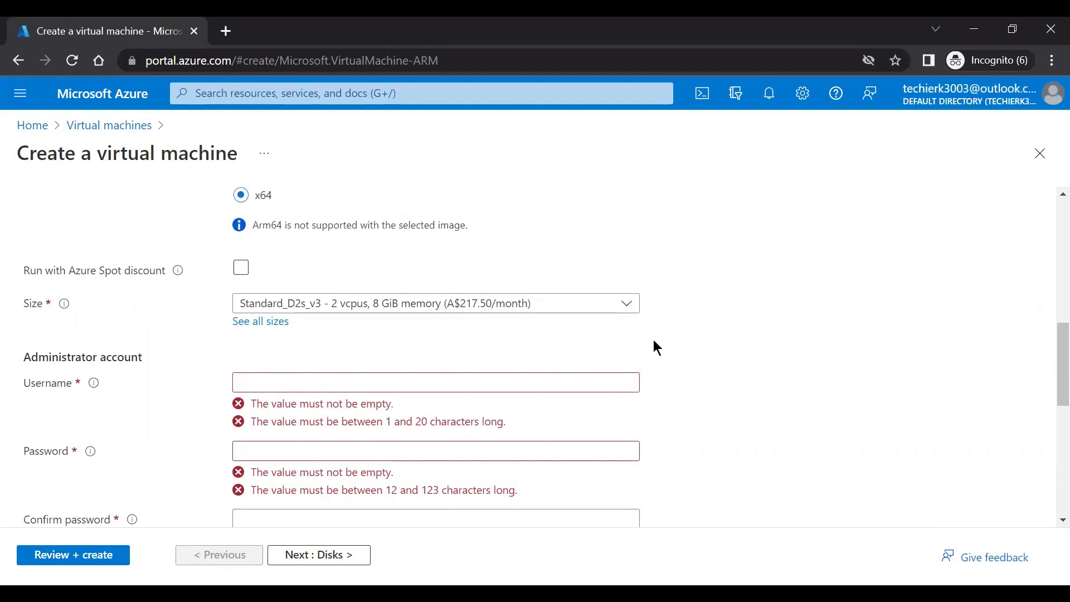
{"action": "left_click", "coordinate": [539, 304]}
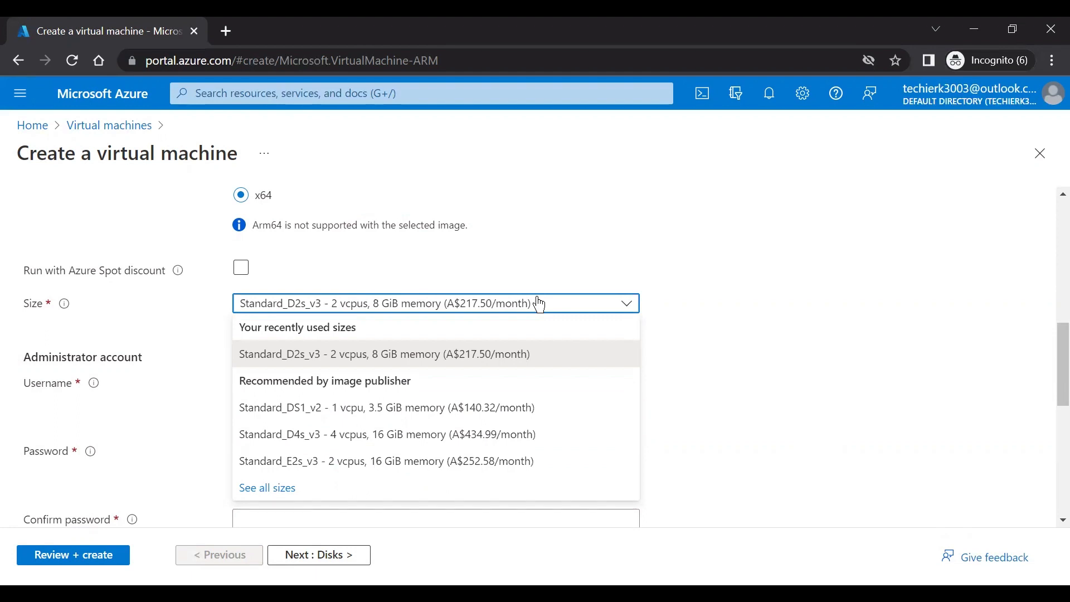
{"action": "left_click", "coordinate": [276, 491]}
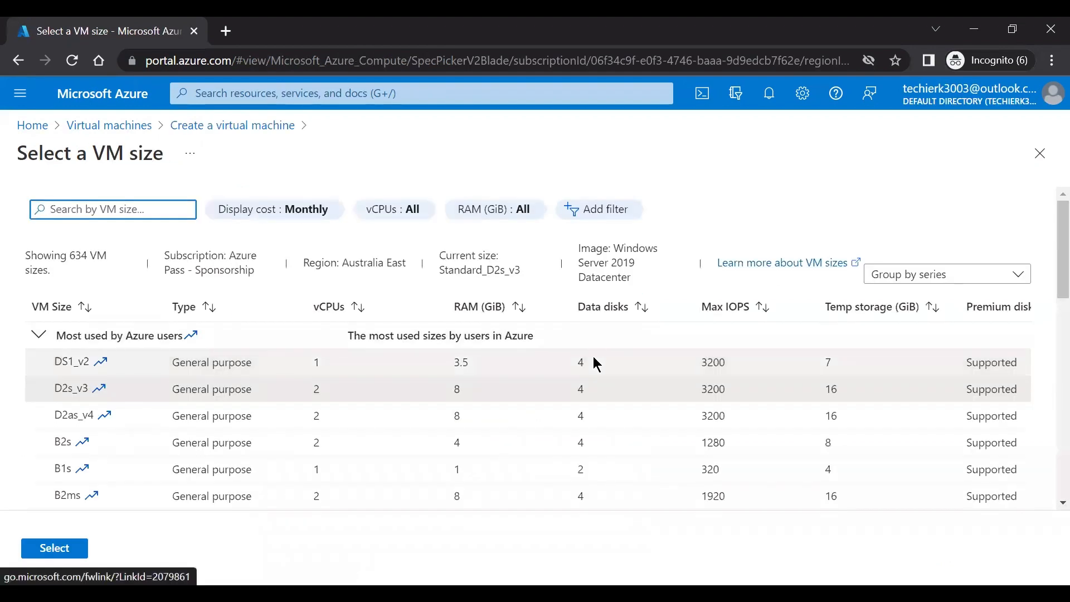
{"action": "scroll", "coordinate": [594, 359], "scroll_direction": "down", "scroll_amount": 3}
{"action": "scroll", "coordinate": [594, 359], "scroll_direction": "down", "scroll_amount": 4}
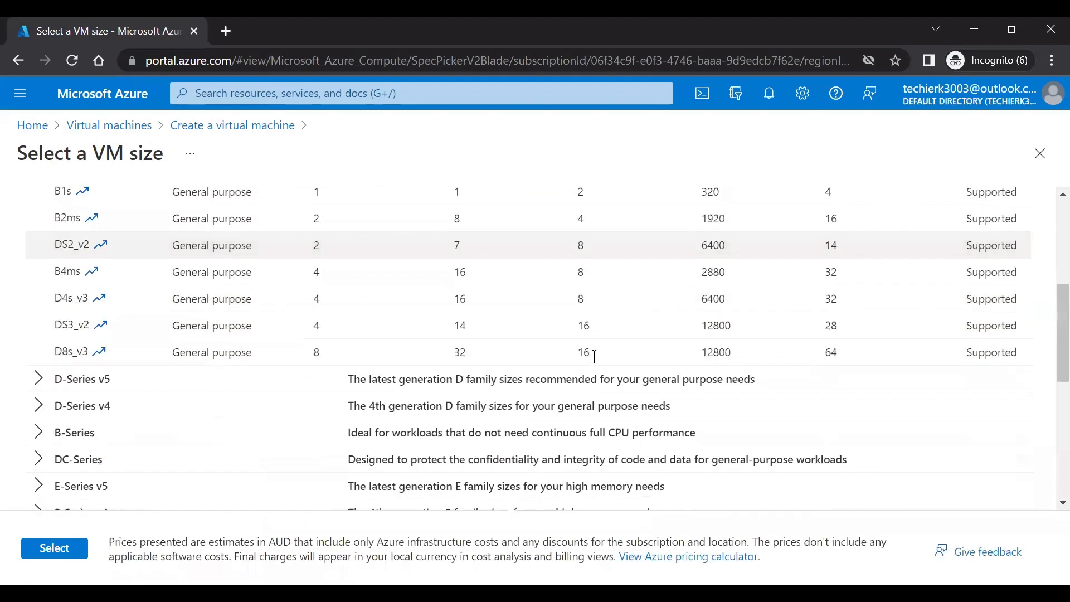
{"action": "scroll", "coordinate": [594, 360], "scroll_direction": "down", "scroll_amount": 1}
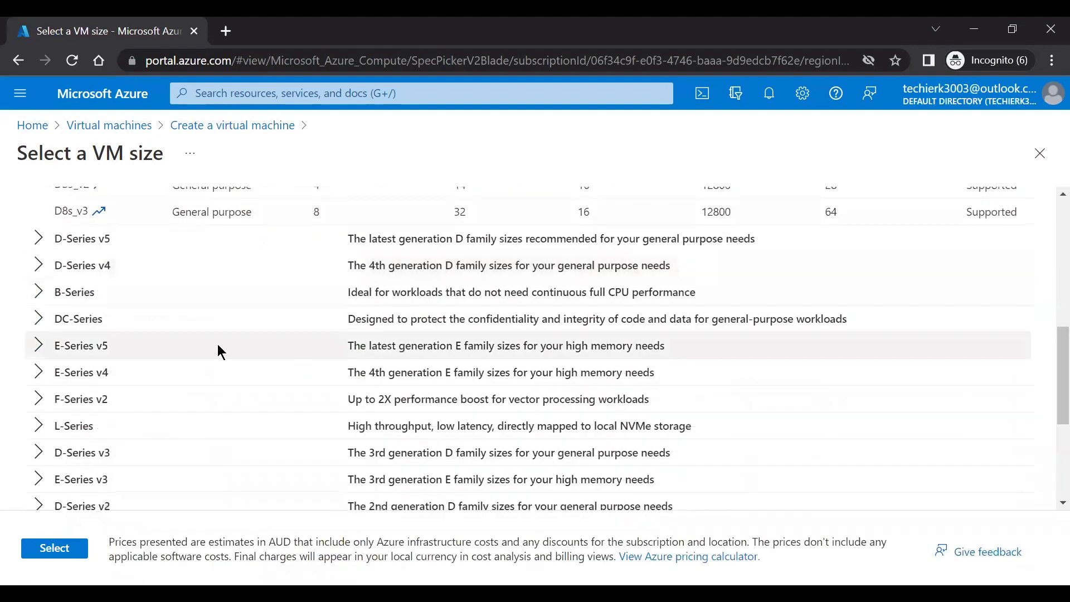
{"action": "left_click", "coordinate": [39, 348]}
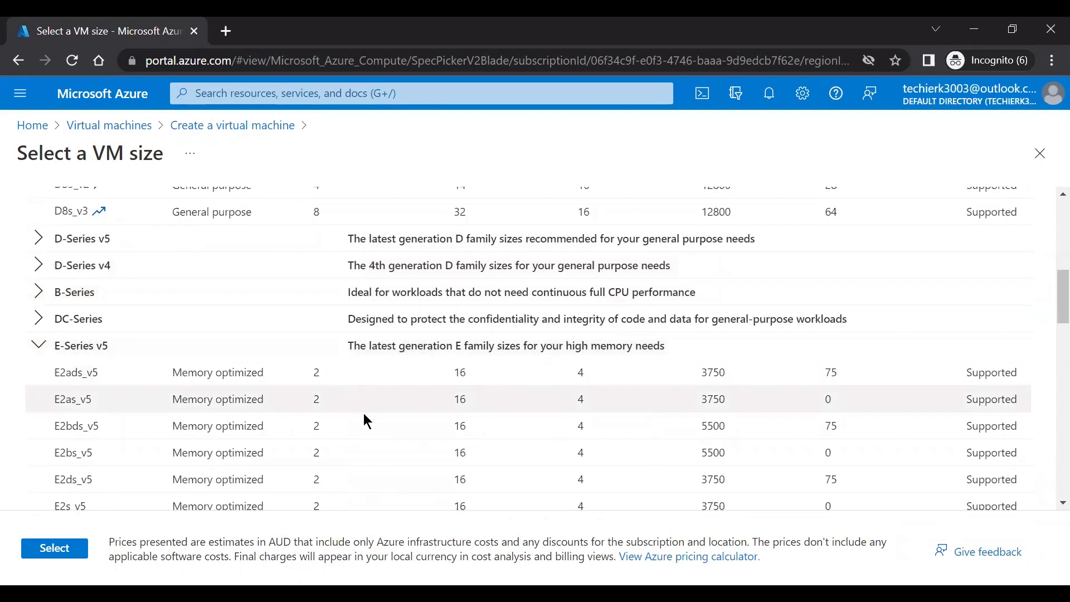
{"action": "scroll", "coordinate": [376, 449], "scroll_direction": "up", "scroll_amount": 6}
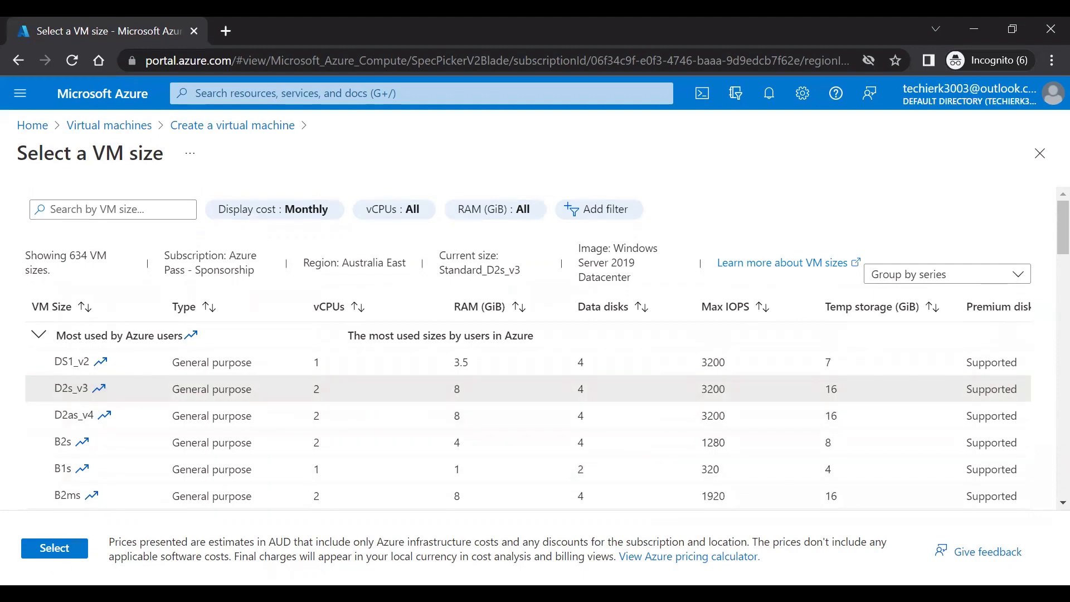
{"action": "left_click", "coordinate": [54, 548]}
Step: Set the administrator account's username to tu01
{"action": "scroll", "coordinate": [831, 406], "scroll_direction": "down", "scroll_amount": 1}
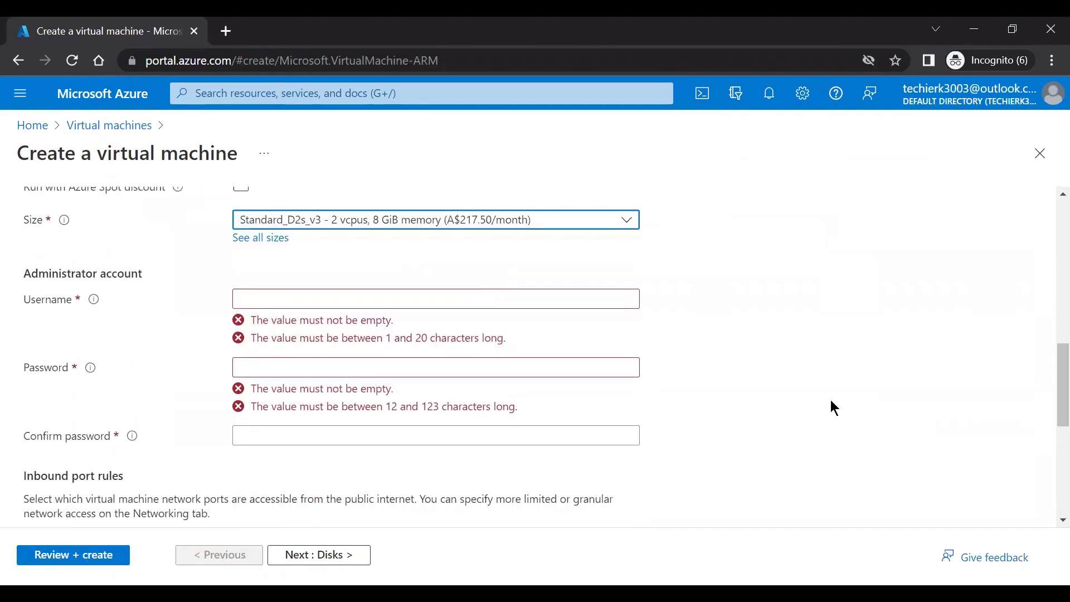
{"action": "left_click", "coordinate": [401, 295]}
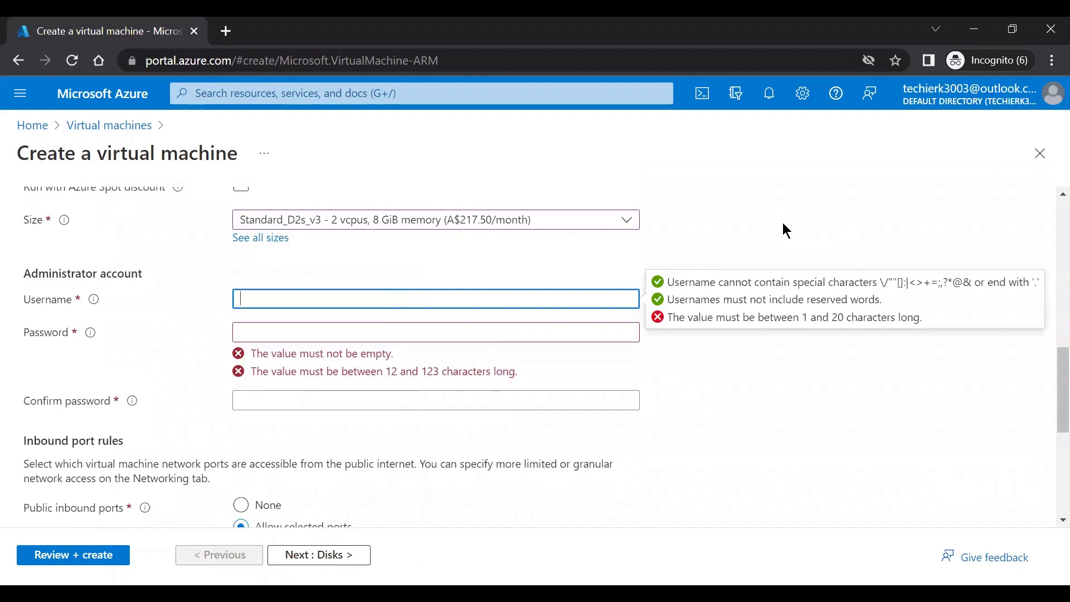
{"action": "type", "text": "tu01"}
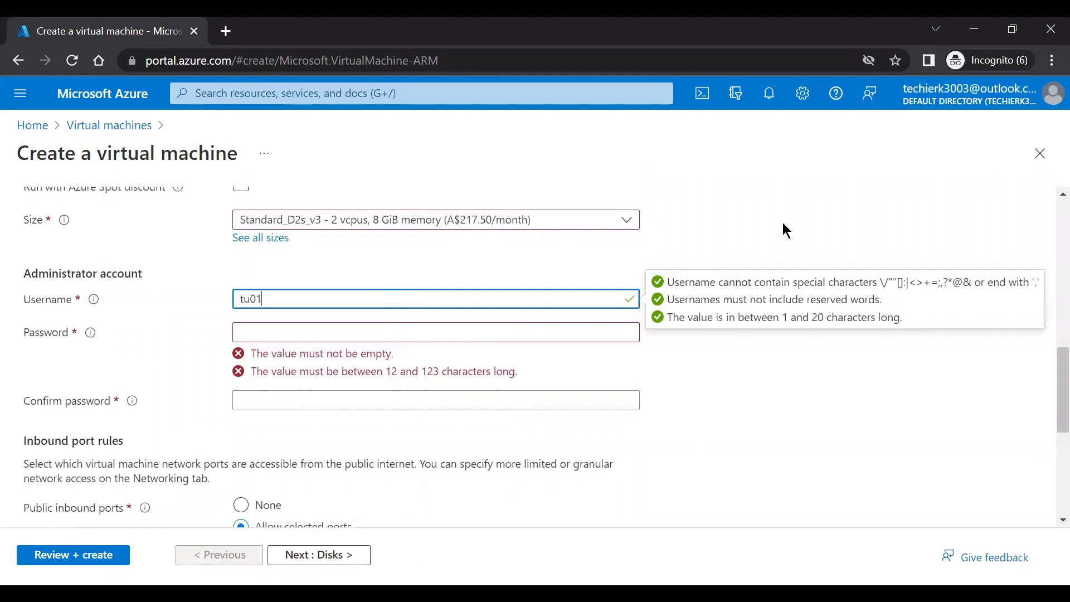
Step: Enter the administrator account's password and repeat it in the confirmation field
{"action": "left_click", "coordinate": [506, 330]}
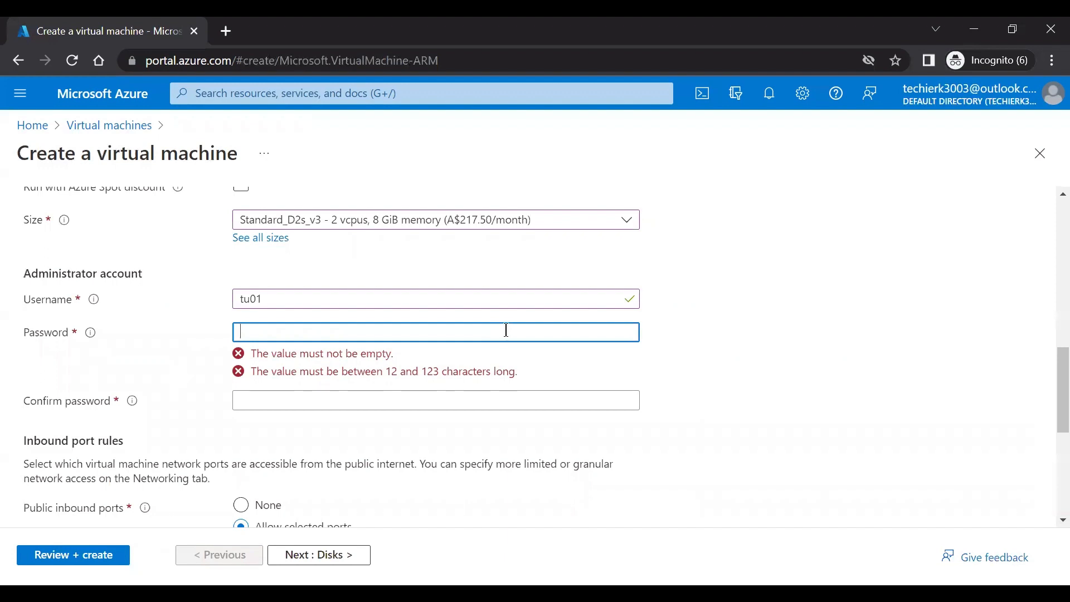
{"action": "type", "text": "P"}
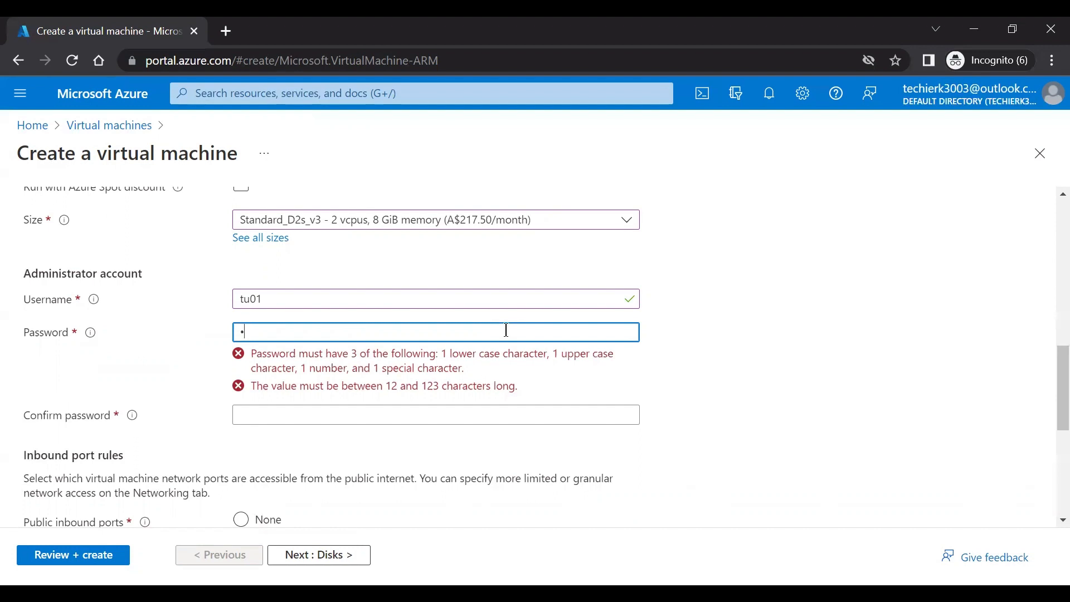
{"action": "type", "text": "•••••••••••"}
{"action": "key", "text": "Tab"}
{"action": "type", "text": "•••••"}
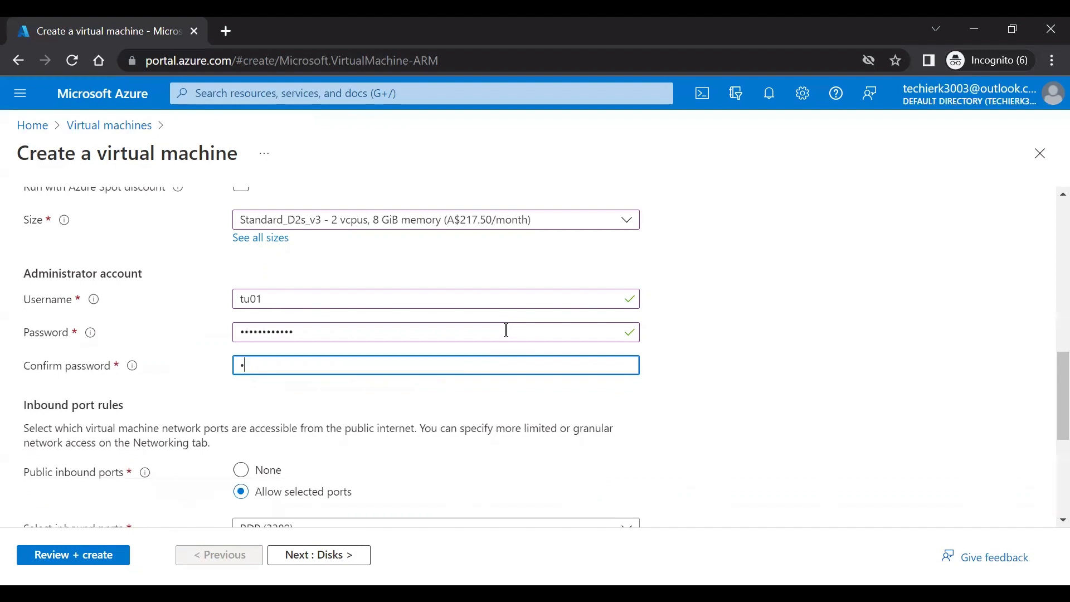
{"action": "type", "text": "•••••••"}
Step: Examine the selectable inbound ports and the licensing option, and review the chosen image, size and administrator account
{"action": "scroll", "coordinate": [506, 330], "scroll_direction": "down", "scroll_amount": 3}
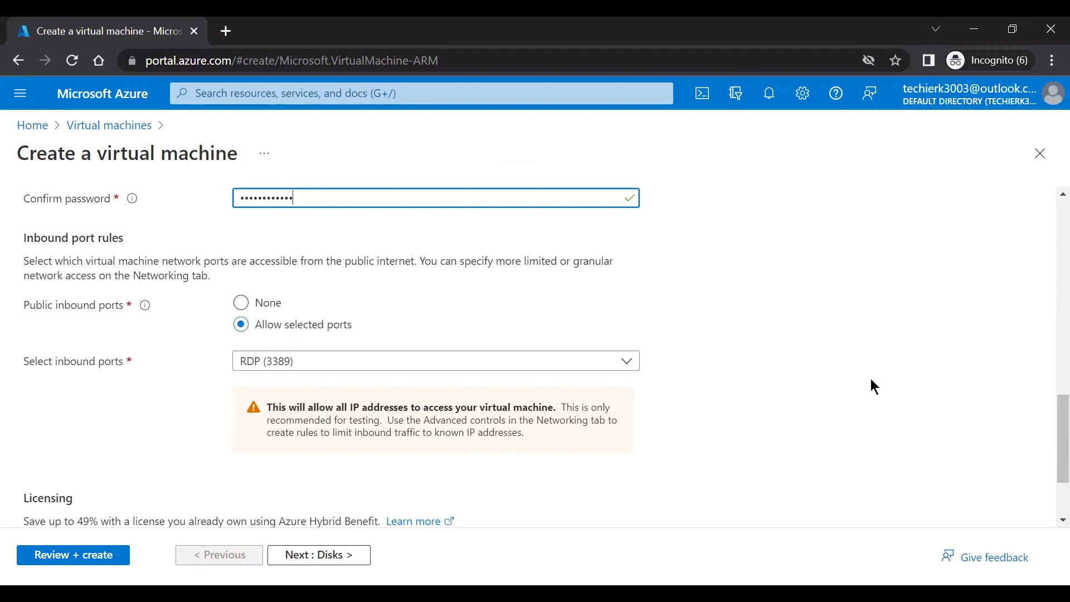
{"action": "left_click", "coordinate": [624, 367]}
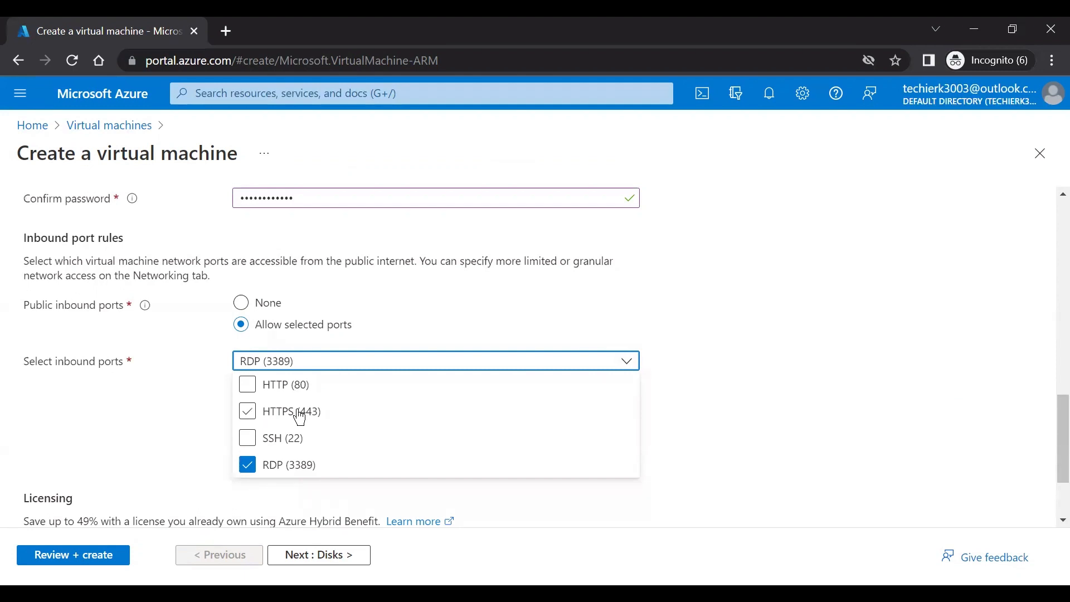
{"action": "left_click", "coordinate": [796, 402]}
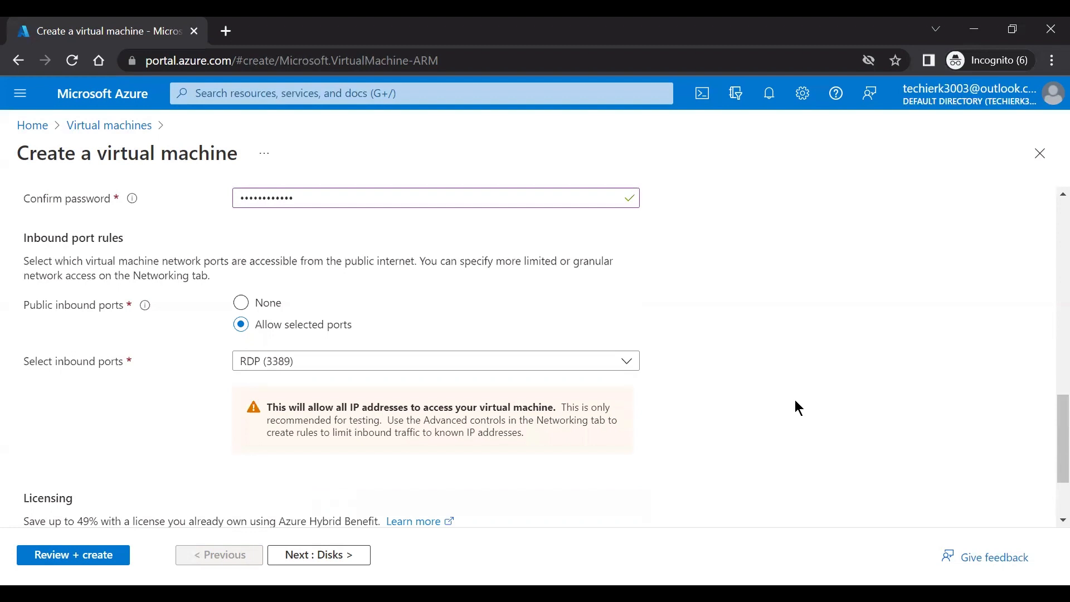
{"action": "scroll", "coordinate": [795, 401], "scroll_direction": "down", "scroll_amount": 2}
{"action": "scroll", "coordinate": [795, 401], "scroll_direction": "down", "scroll_amount": 1}
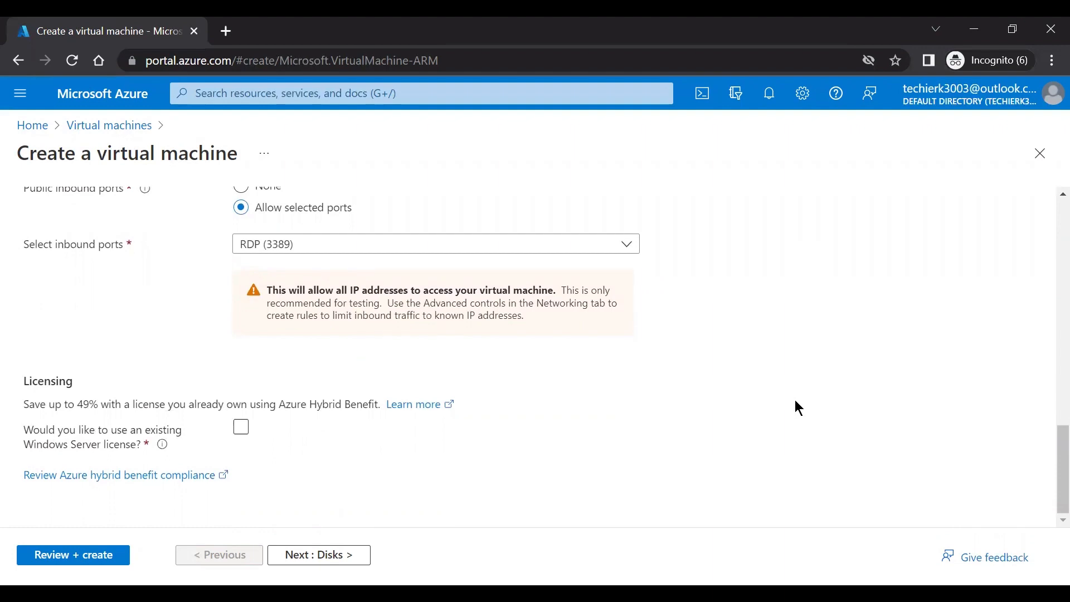
{"action": "scroll", "coordinate": [795, 399], "scroll_direction": "up", "scroll_amount": 6}
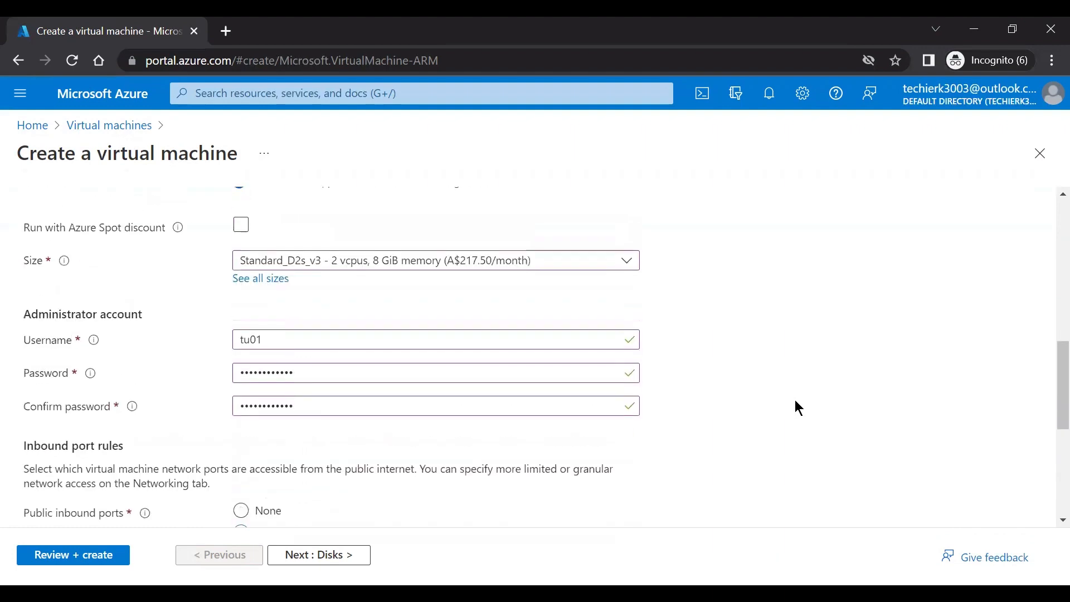
{"action": "scroll", "coordinate": [388, 319], "scroll_direction": "up", "scroll_amount": 3}
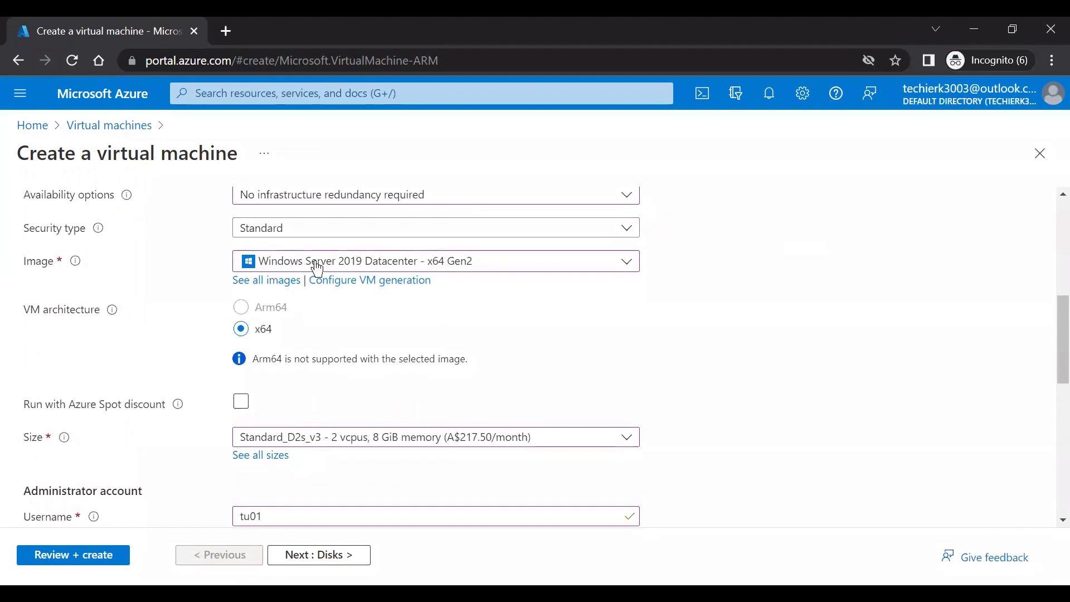
{"action": "scroll", "coordinate": [794, 351], "scroll_direction": "down", "scroll_amount": 1}
{"action": "scroll", "coordinate": [794, 351], "scroll_direction": "down", "scroll_amount": 12}
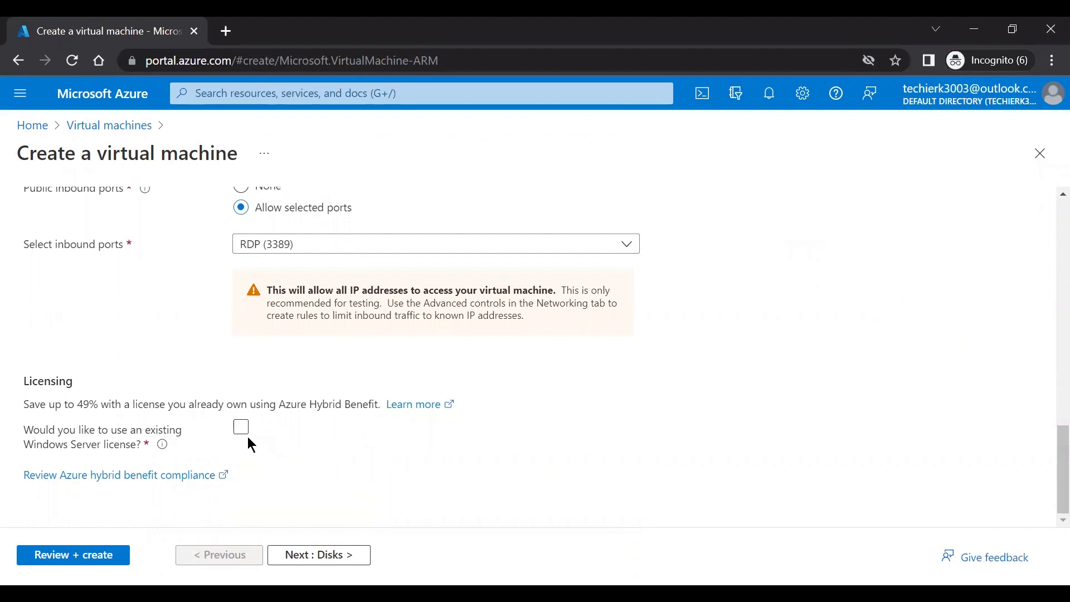
Step: Go through the disk settings, keep the default OS disk without extra data disks, and continue to the networking settings
{"action": "left_click", "coordinate": [334, 557]}
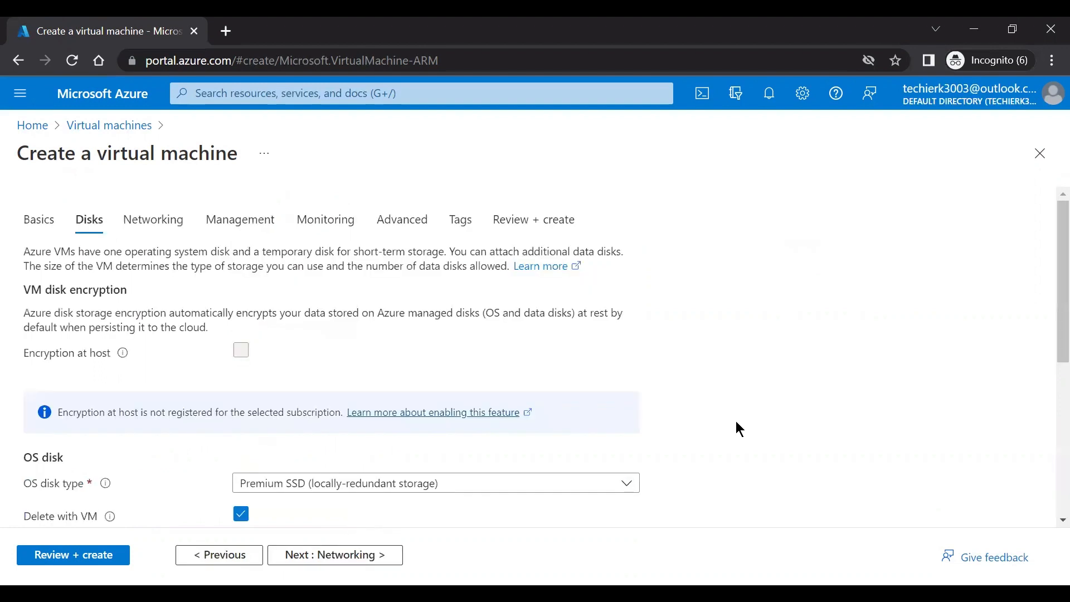
{"action": "scroll", "coordinate": [736, 428], "scroll_direction": "down", "scroll_amount": 2}
{"action": "scroll", "coordinate": [740, 430], "scroll_direction": "down", "scroll_amount": 1}
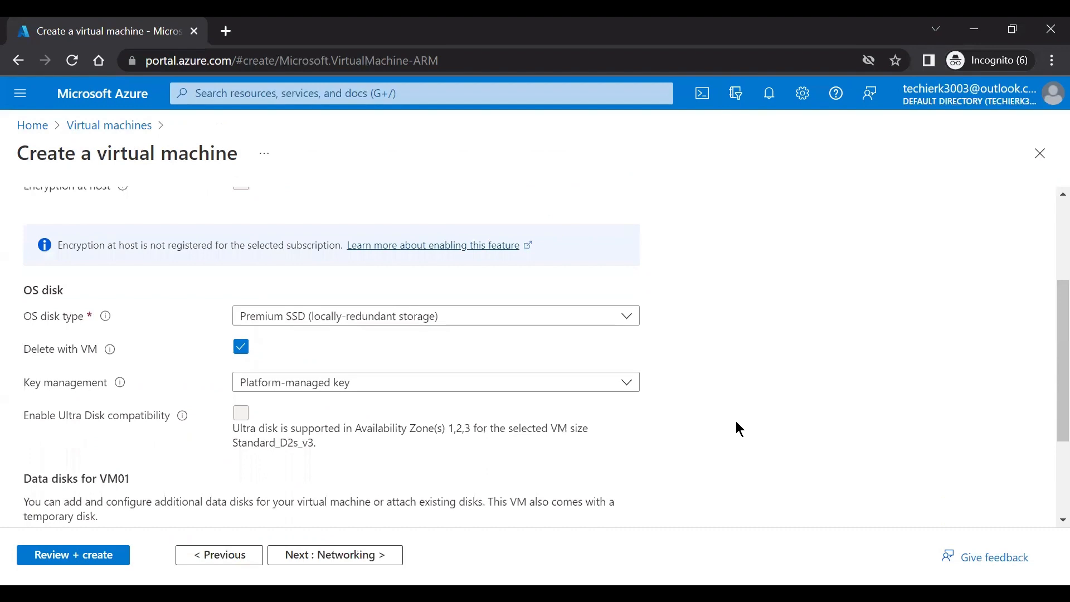
{"action": "scroll", "coordinate": [739, 429], "scroll_direction": "down", "scroll_amount": 3}
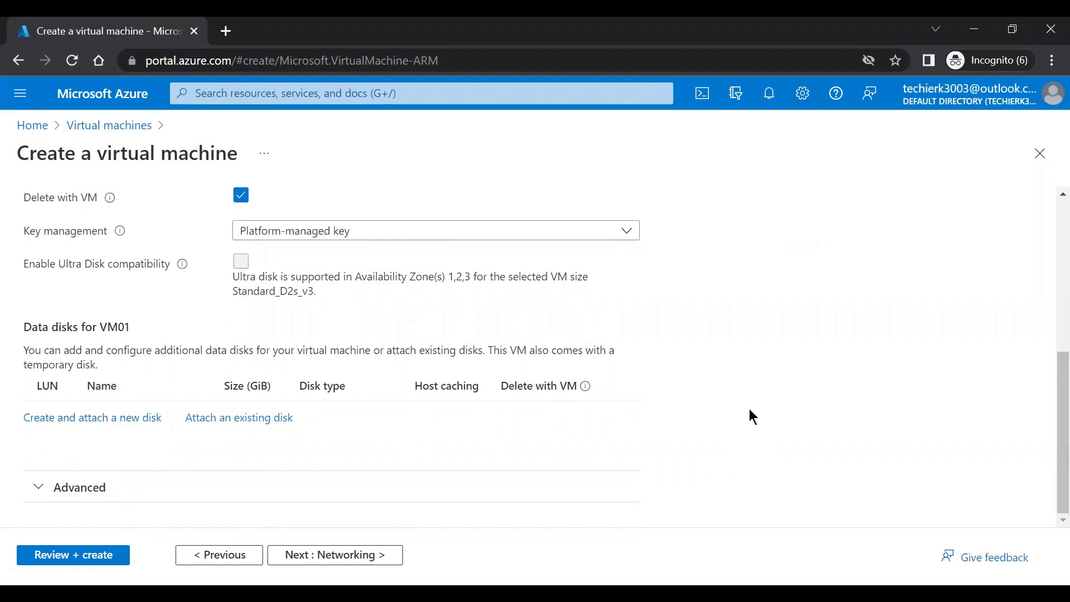
{"action": "left_click", "coordinate": [365, 554]}
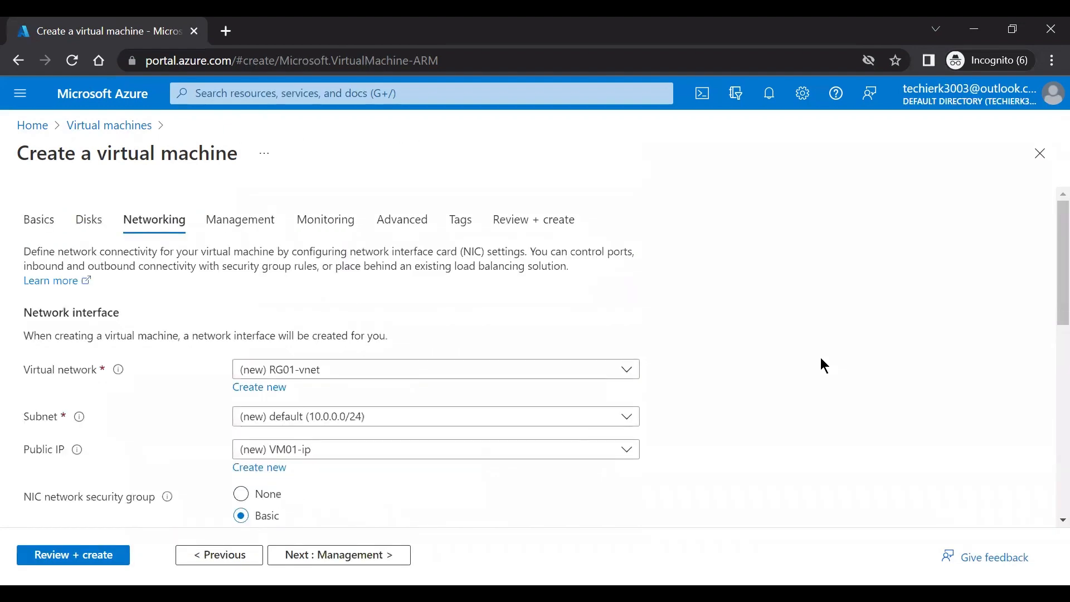
Step: Examine the address space and subnet range of the new RG01-vnet virtual network, leaving without changes
{"action": "scroll", "coordinate": [825, 366], "scroll_direction": "down", "scroll_amount": 3}
{"action": "scroll", "coordinate": [825, 366], "scroll_direction": "up", "scroll_amount": 1}
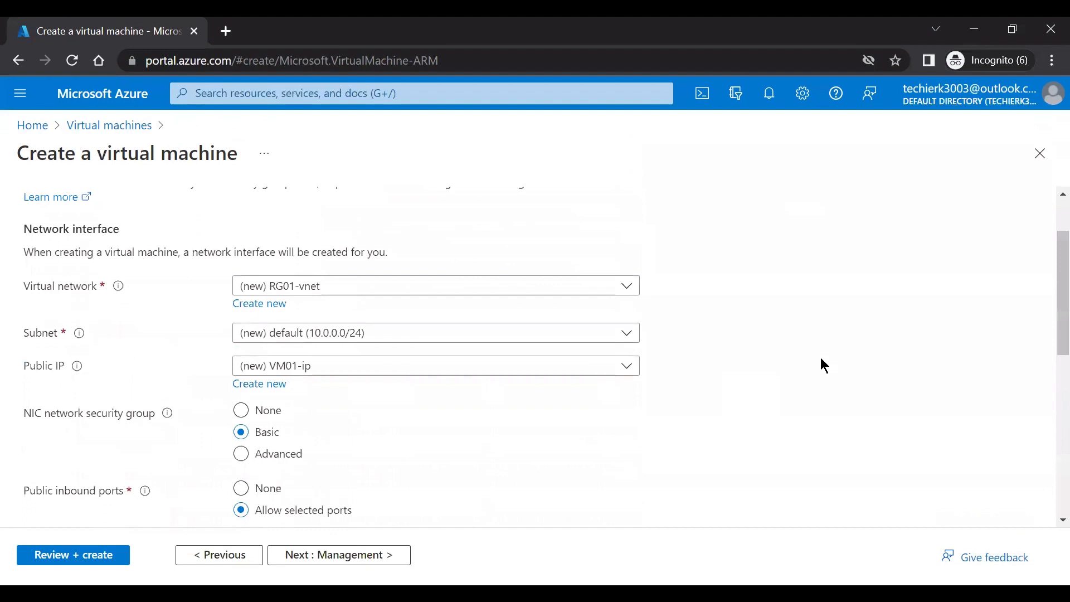
{"action": "left_click", "coordinate": [267, 308]}
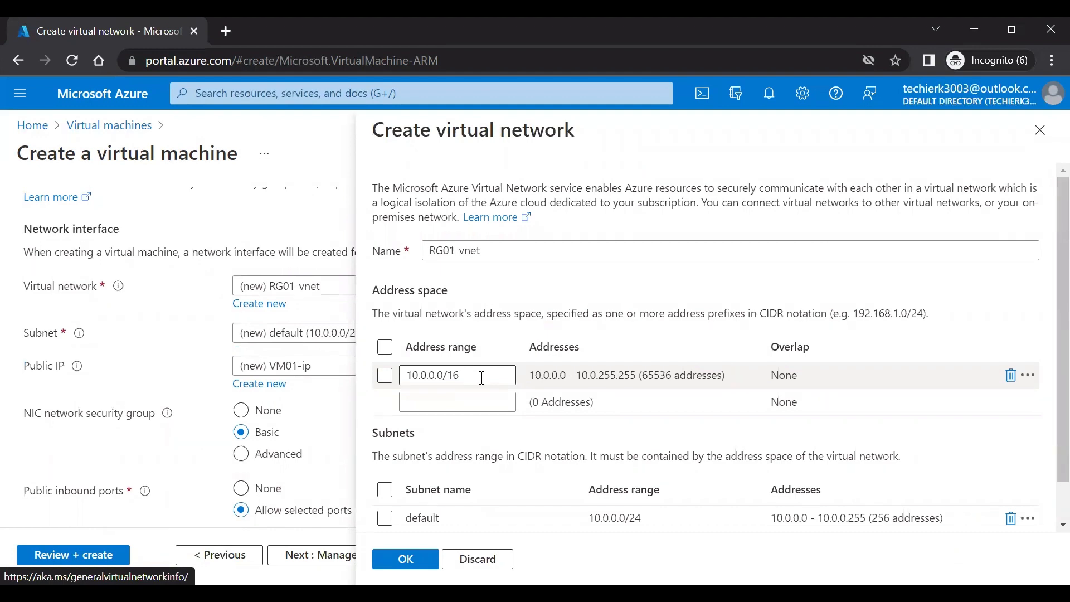
{"action": "scroll", "coordinate": [482, 378], "scroll_direction": "down", "scroll_amount": 1}
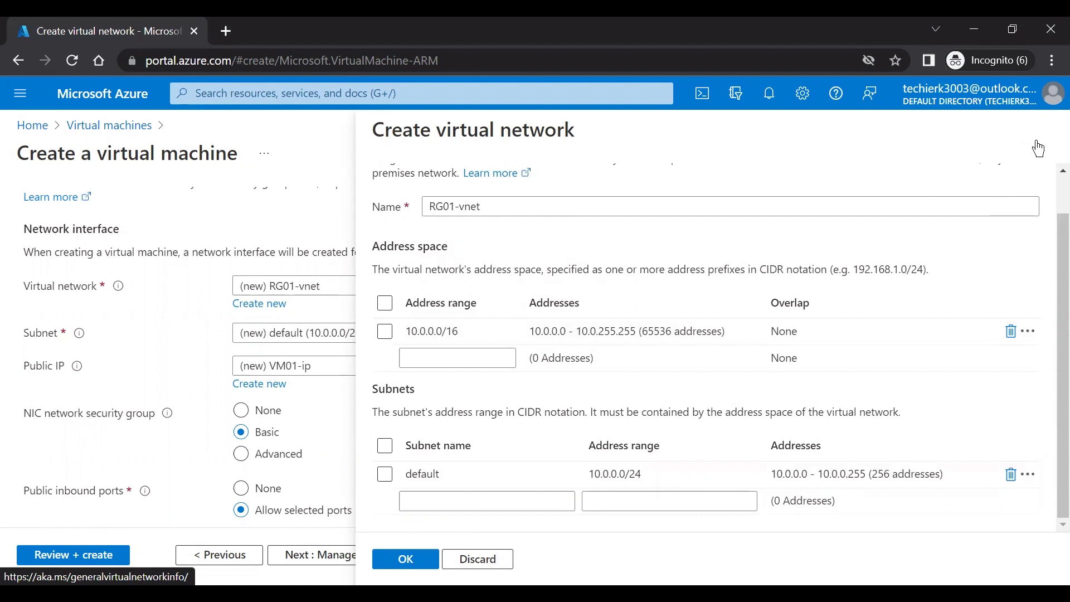
{"action": "key", "text": "Escape"}
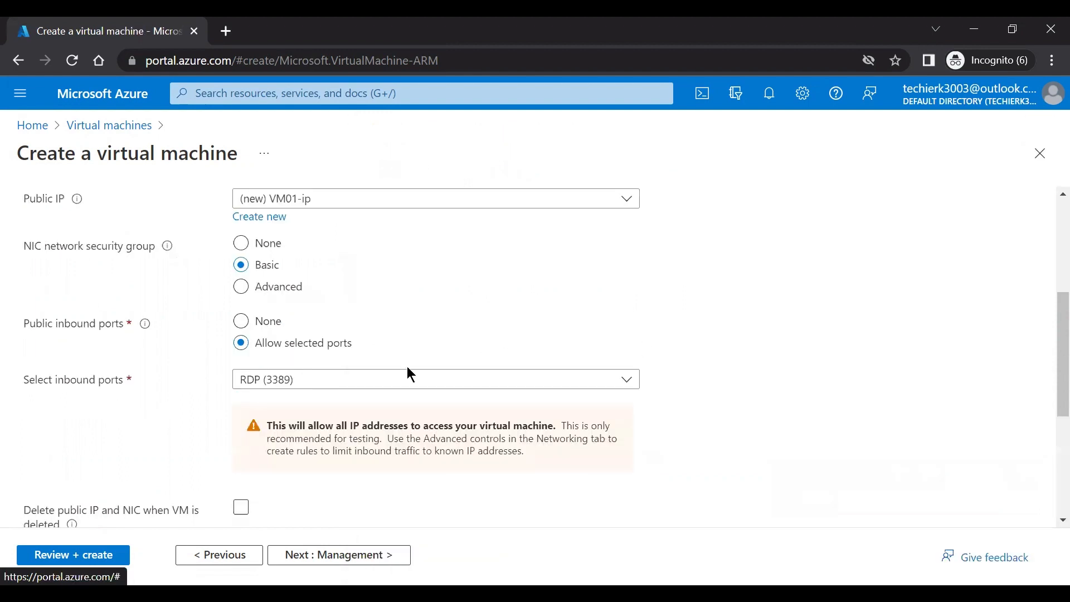
Step: Enable deletion of the public IP and NIC when the VM is deleted
{"action": "scroll", "coordinate": [462, 334], "scroll_direction": "down", "scroll_amount": 2}
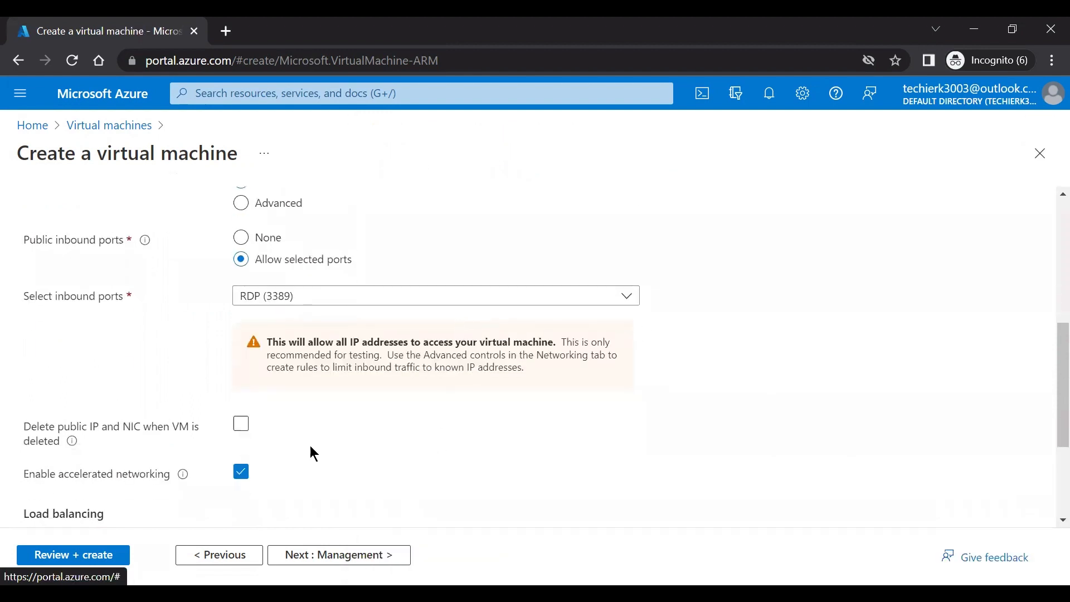
{"action": "left_click", "coordinate": [241, 426]}
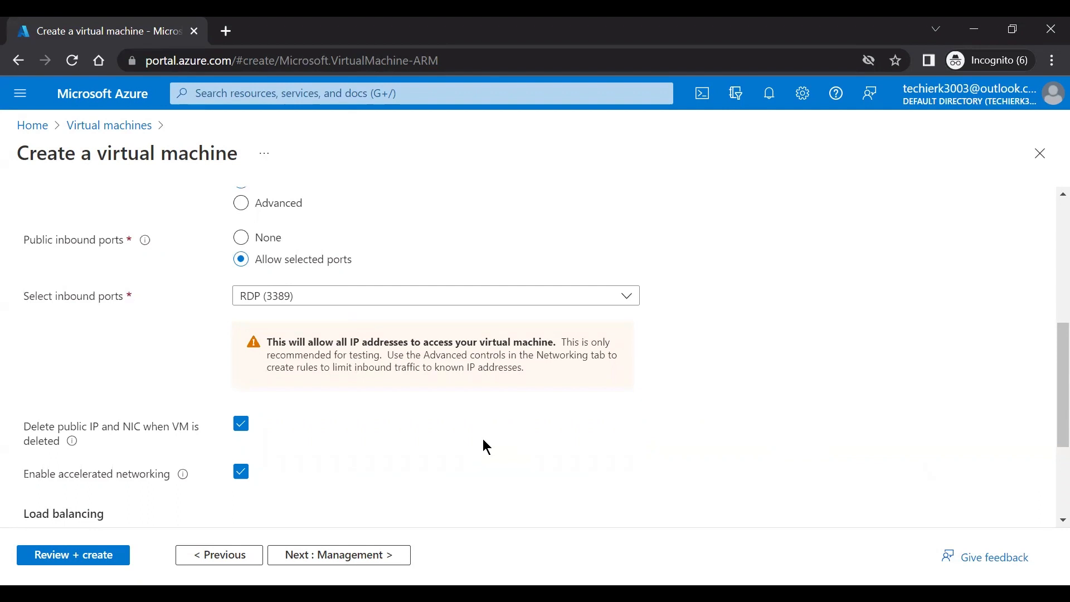
Step: Check the public IP choices and load balancing options, keep the defaults, and continue to the management settings
{"action": "scroll", "coordinate": [484, 440], "scroll_direction": "up", "scroll_amount": 5}
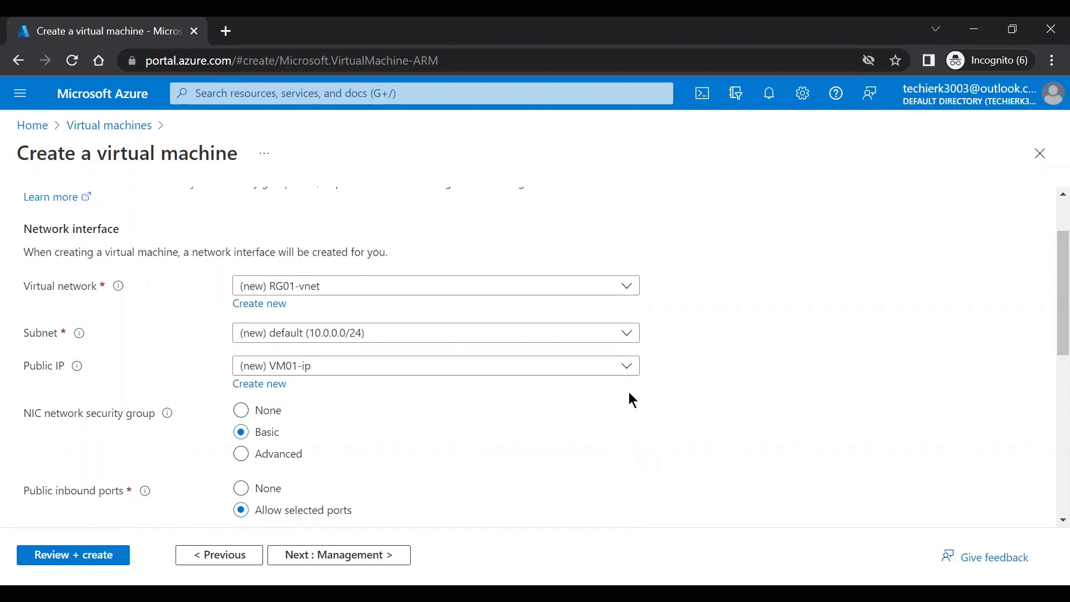
{"action": "left_click", "coordinate": [628, 368]}
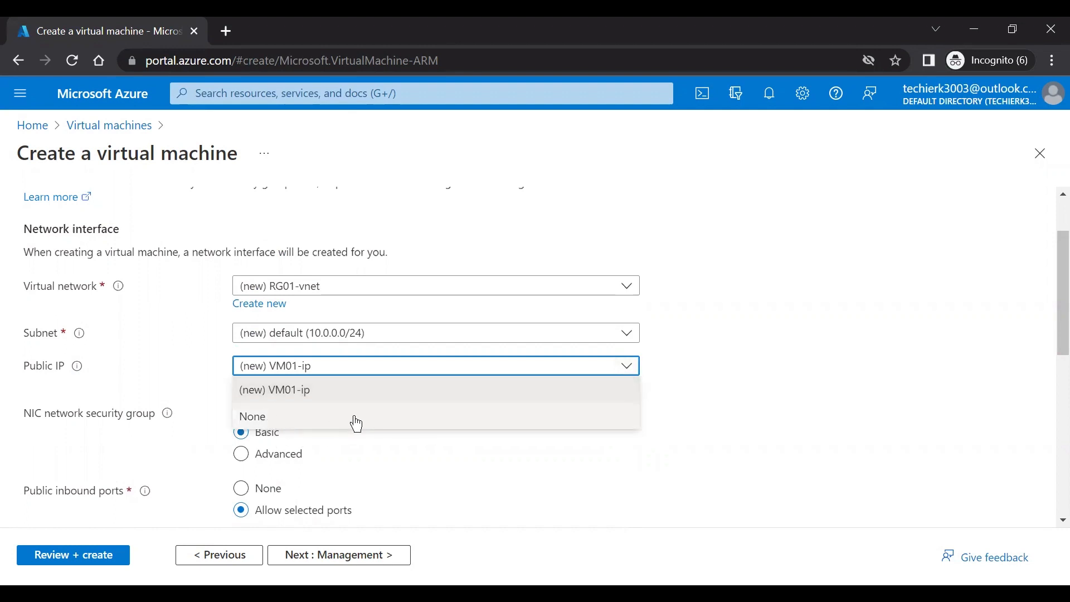
{"action": "left_click", "coordinate": [735, 397]}
{"action": "scroll", "coordinate": [736, 397], "scroll_direction": "down", "scroll_amount": 5}
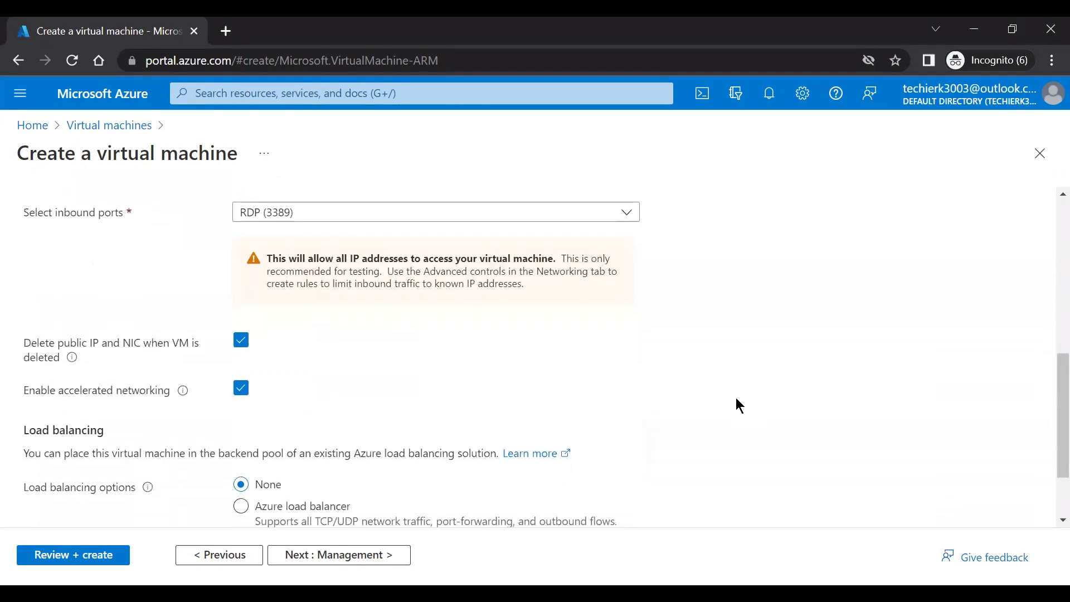
{"action": "scroll", "coordinate": [736, 398], "scroll_direction": "down", "scroll_amount": 2}
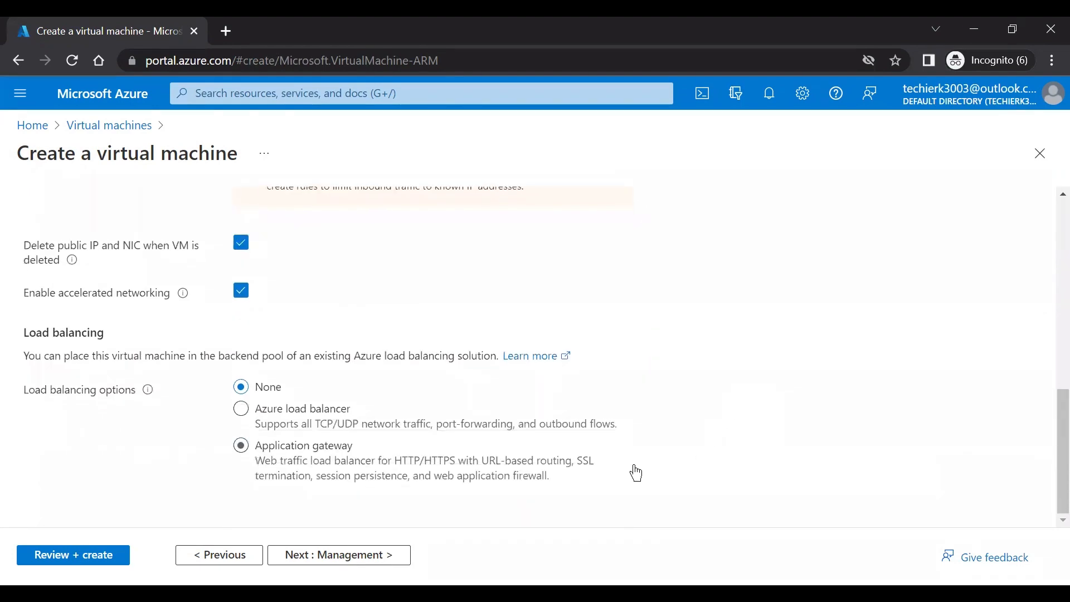
{"action": "left_click", "coordinate": [368, 557]}
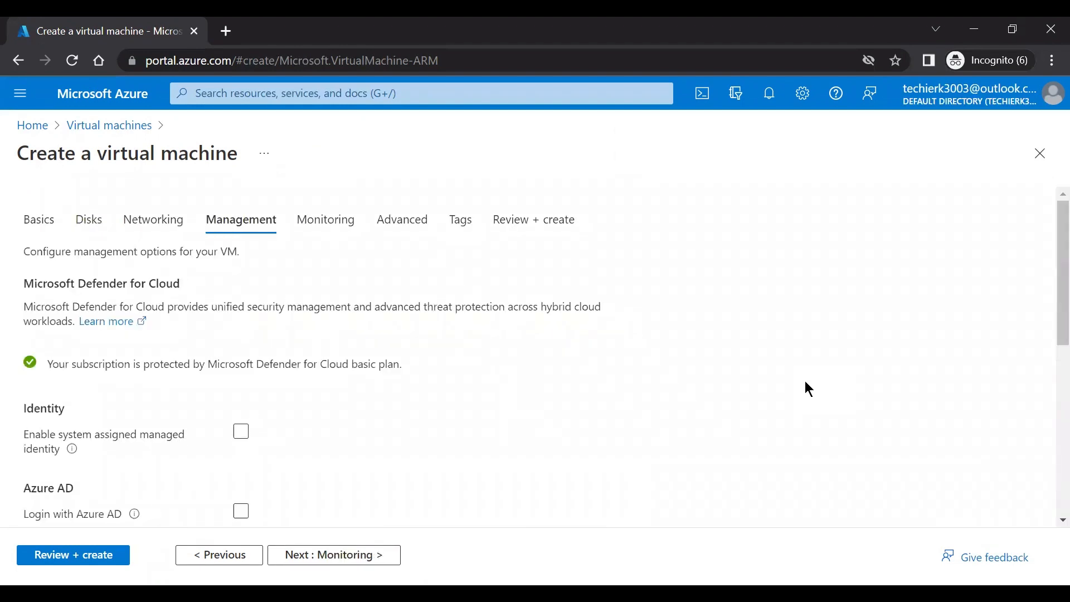
Step: Try enabling auto-shutdown to examine its shutdown time, time zone and notification options, and disable it again
{"action": "scroll", "coordinate": [806, 385], "scroll_direction": "down", "scroll_amount": 2}
{"action": "scroll", "coordinate": [806, 383], "scroll_direction": "down", "scroll_amount": 3}
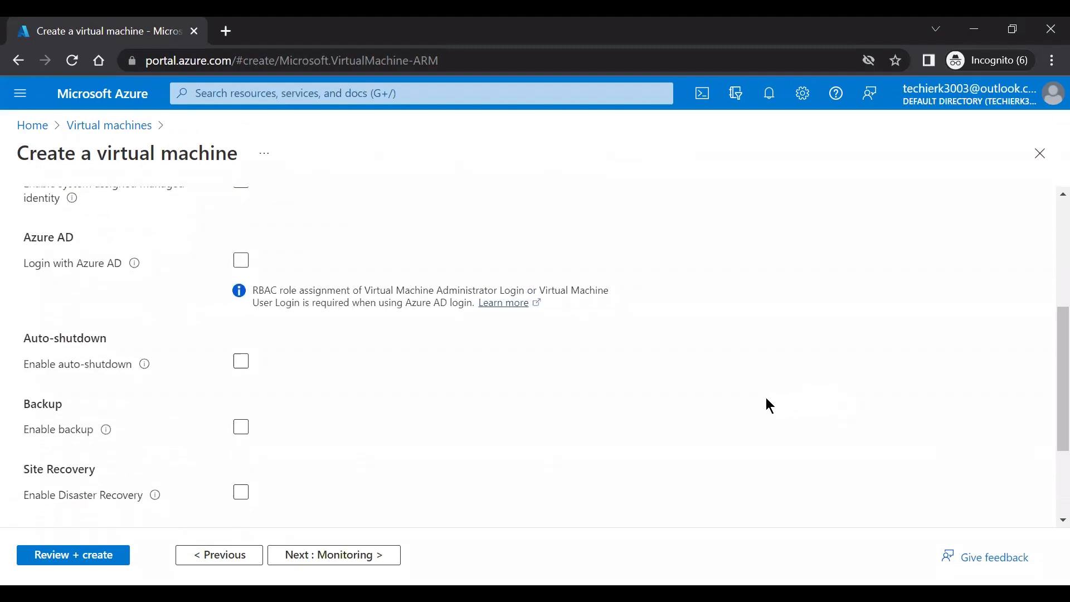
{"action": "left_click", "coordinate": [241, 364]}
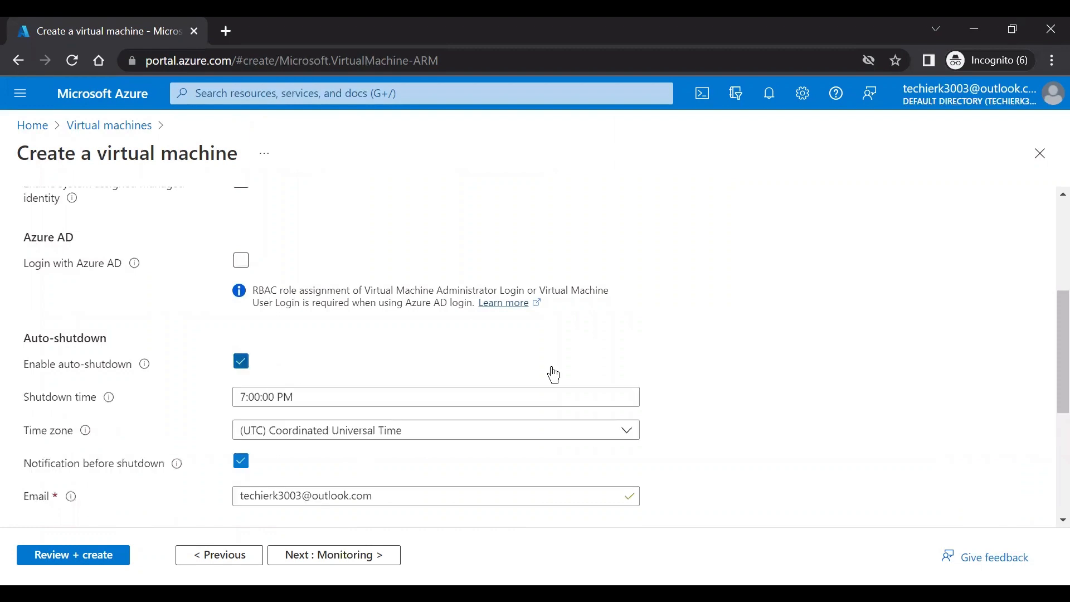
{"action": "scroll", "coordinate": [552, 374], "scroll_direction": "down", "scroll_amount": 2}
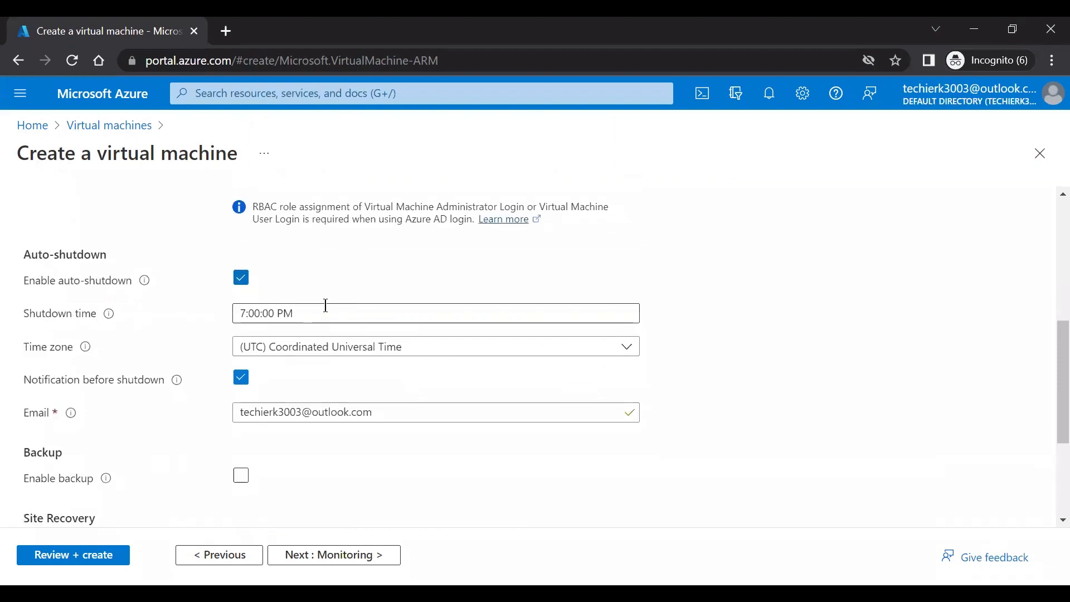
{"action": "left_click", "coordinate": [299, 312]}
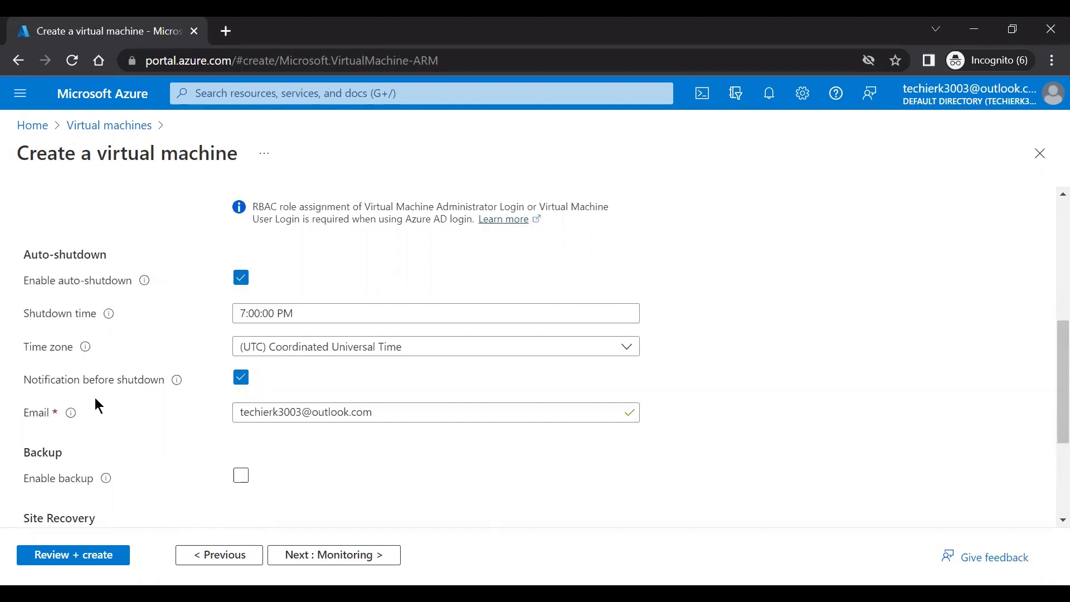
{"action": "left_click", "coordinate": [244, 289]}
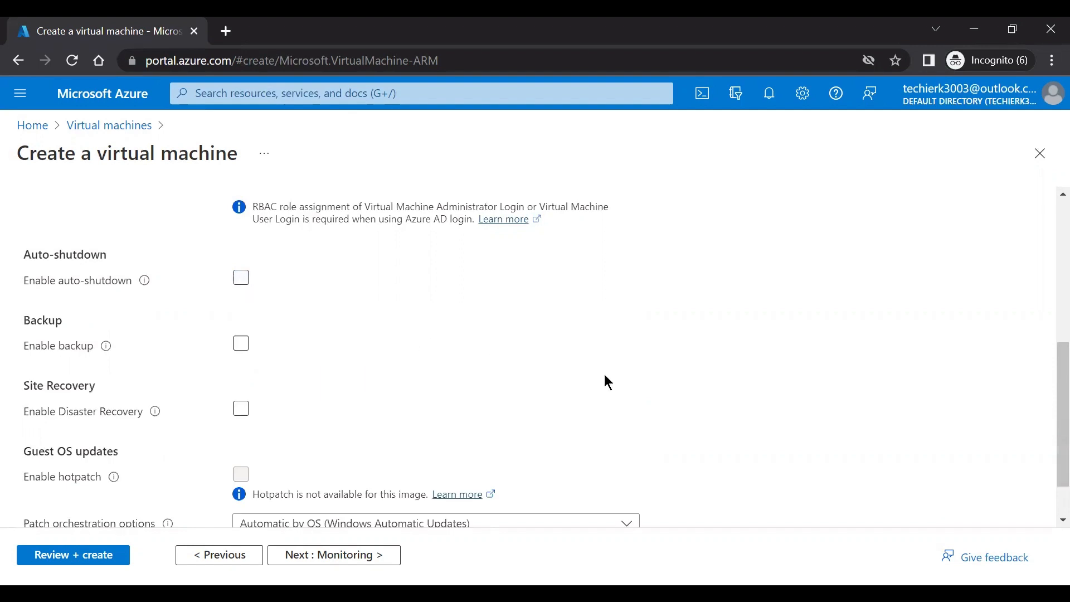
Step: Keep the remaining management defaults, continue to the monitoring settings, and set boot diagnostics to Disable
{"action": "scroll", "coordinate": [717, 365], "scroll_direction": "down", "scroll_amount": 2}
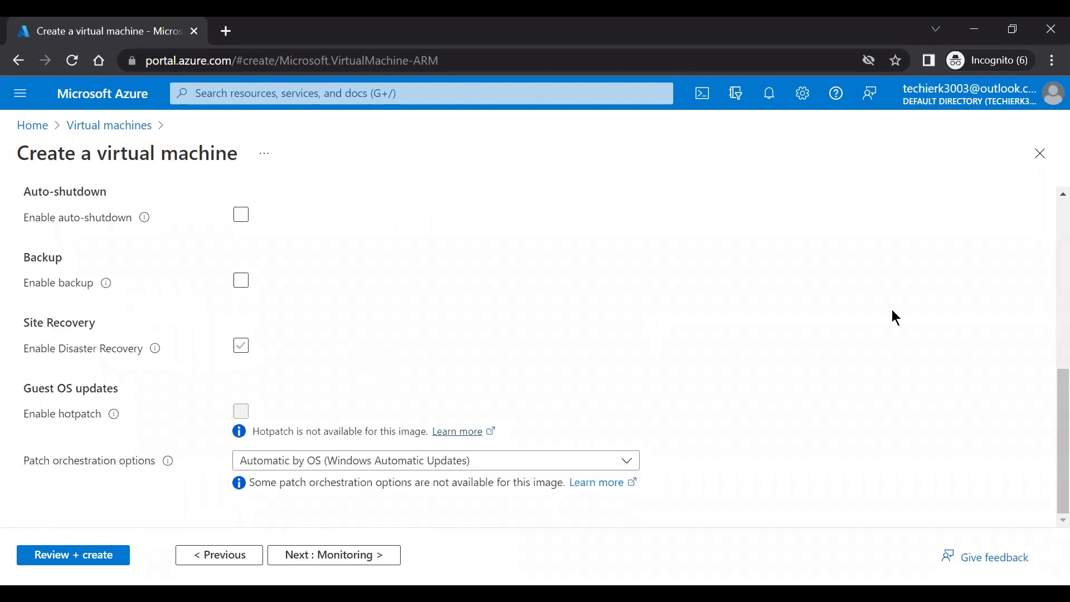
{"action": "left_click", "coordinate": [334, 556]}
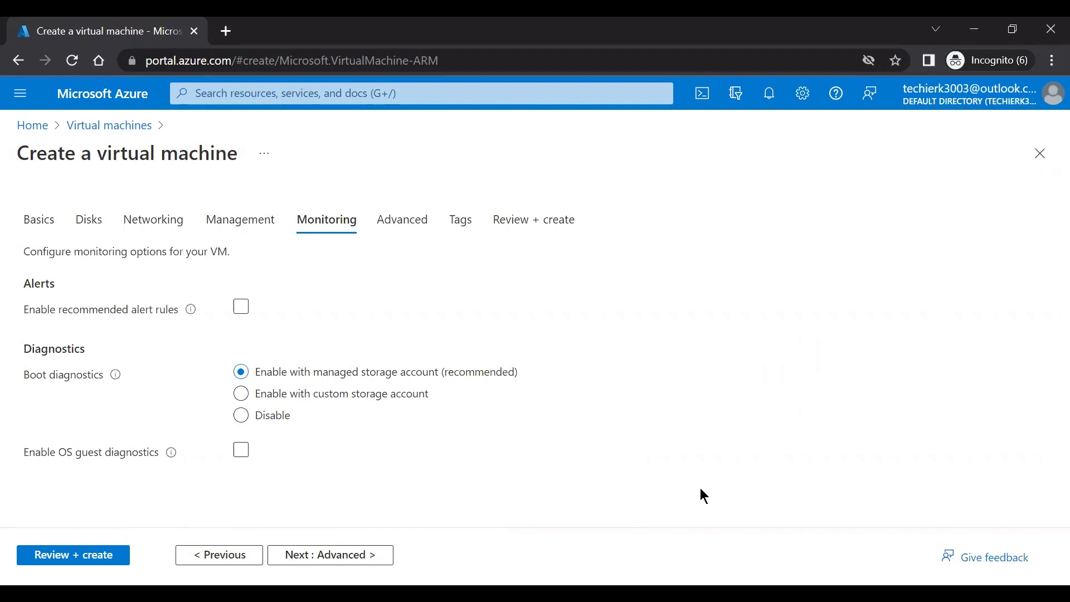
{"action": "left_click", "coordinate": [265, 419]}
Step: Go through the advanced settings, leave extensions, VM applications and custom data empty, and continue to the tags
{"action": "left_click", "coordinate": [331, 555]}
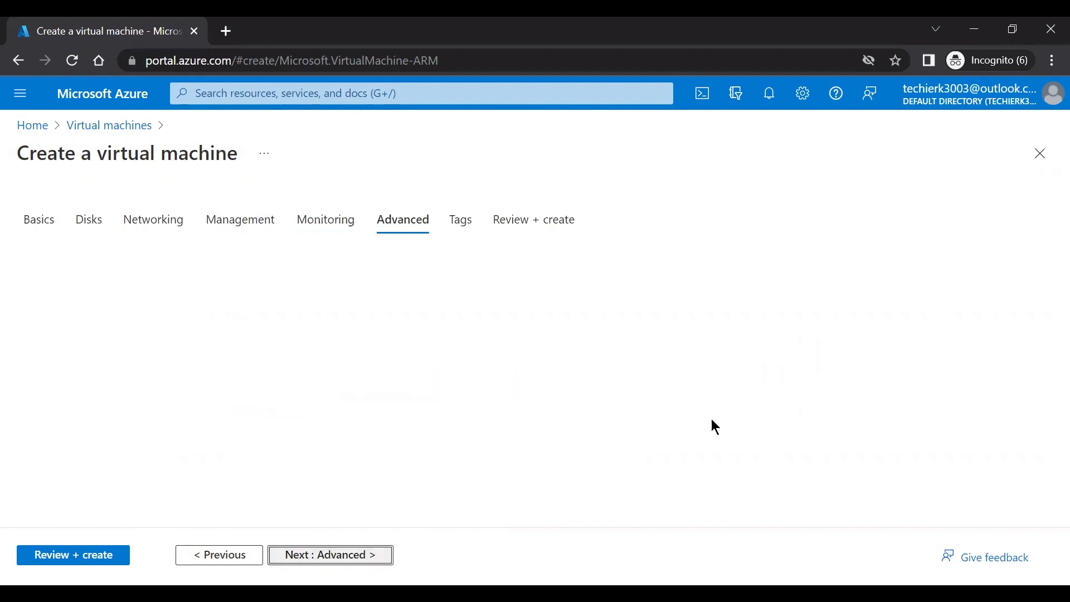
{"action": "scroll", "coordinate": [790, 359], "scroll_direction": "down", "scroll_amount": 5}
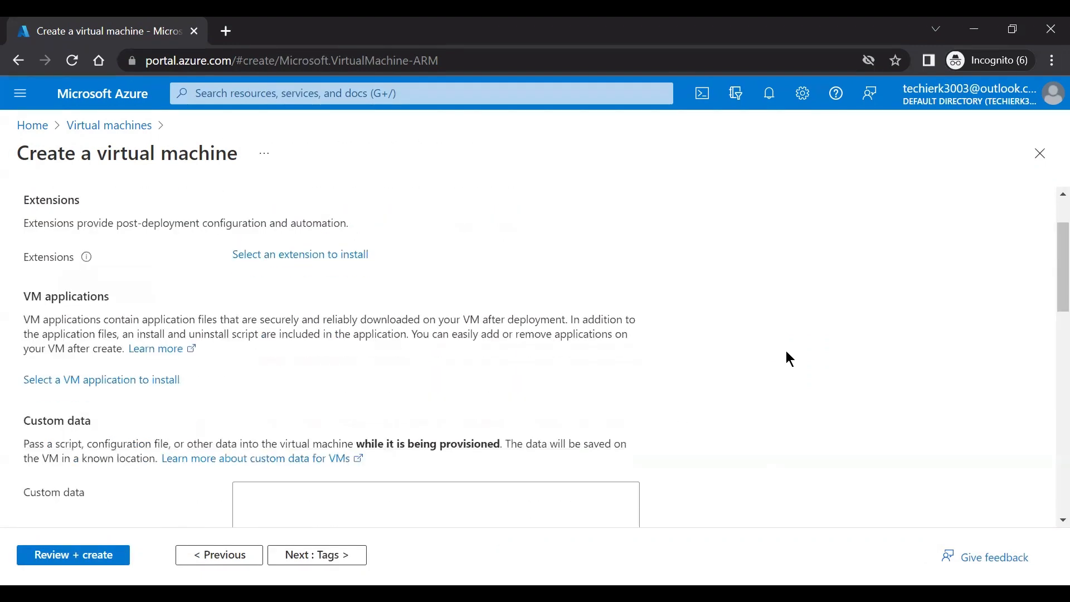
{"action": "left_click", "coordinate": [322, 555]}
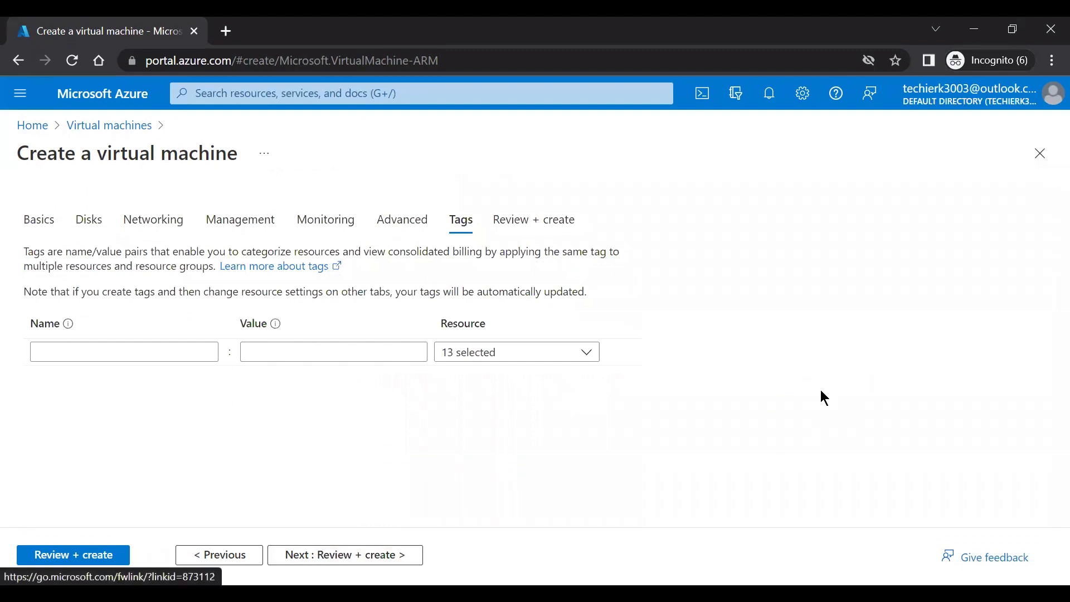
Step: Add a tag named Department with the value Sales, keeping the default resource selection
{"action": "left_click", "coordinate": [87, 350]}
{"action": "type", "text": "De"}
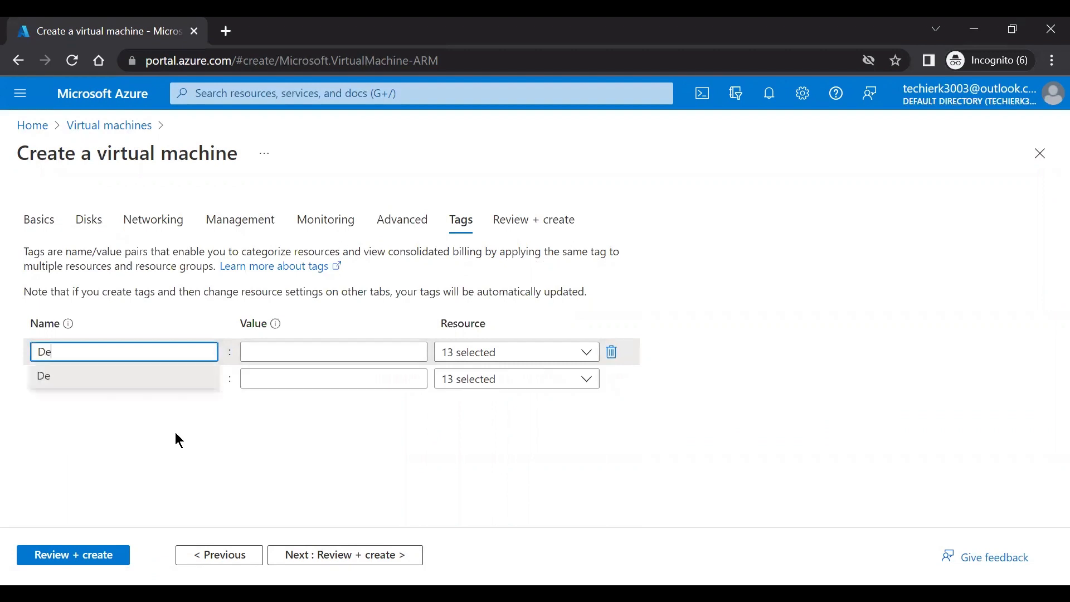
{"action": "type", "text": "partment"}
{"action": "key", "text": "Tab"}
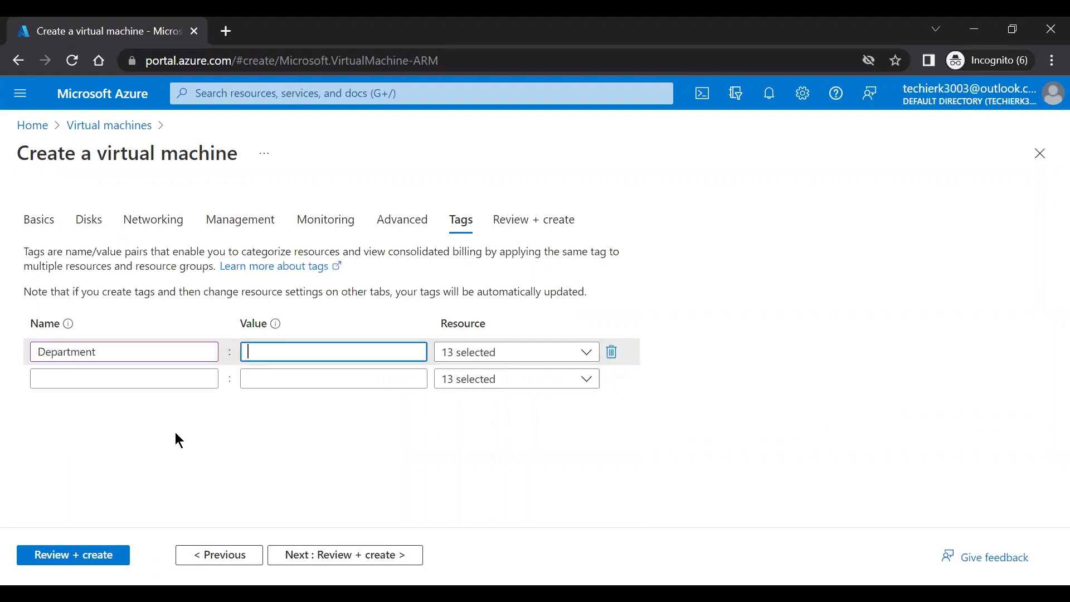
{"action": "type", "text": "Sales"}
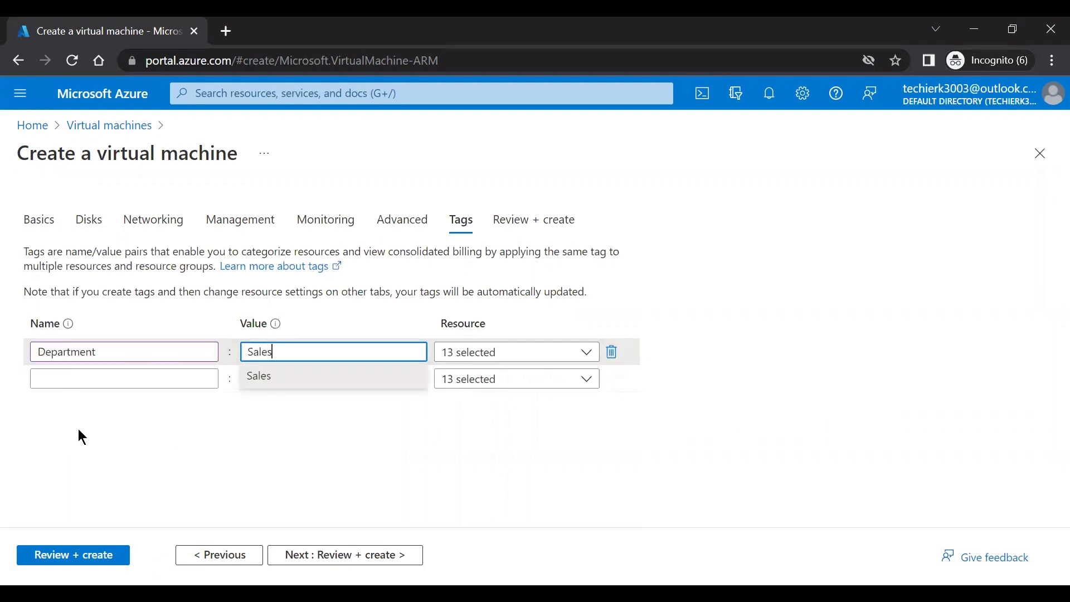
Step: Add a second tag named Owner with the owner's first name as its value
{"action": "left_click", "coordinate": [68, 379]}
{"action": "type", "text": "Owner"}
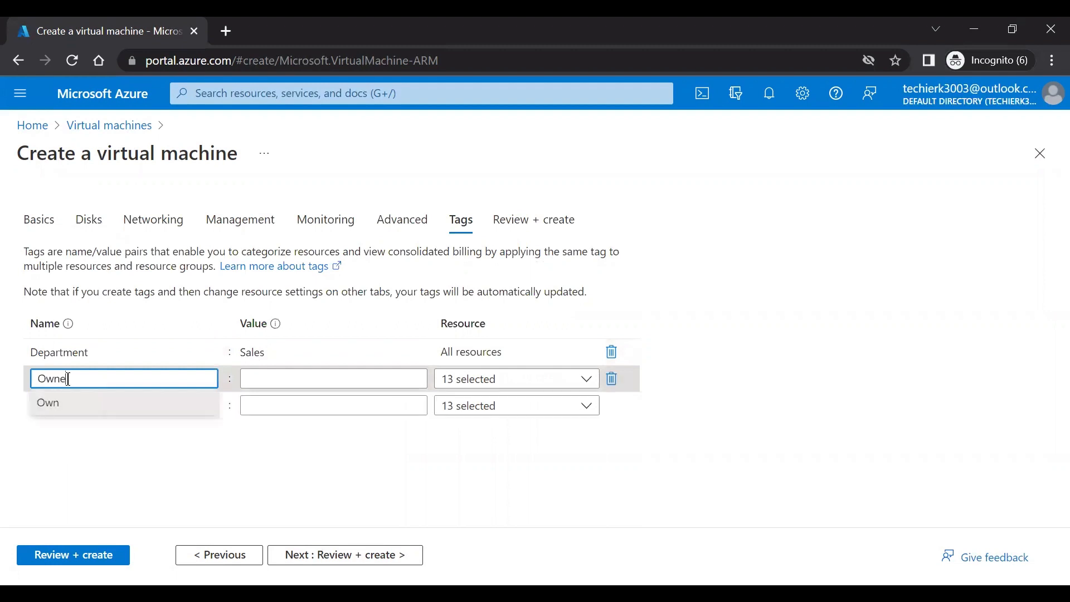
{"action": "key", "text": "Tab"}
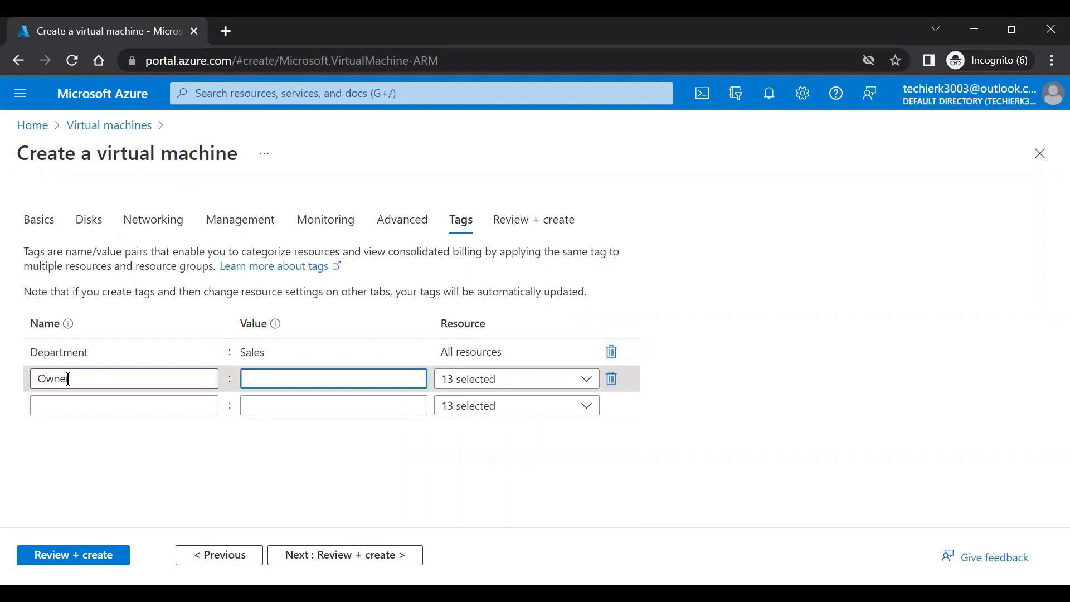
{"action": "type", "text": "Adam"}
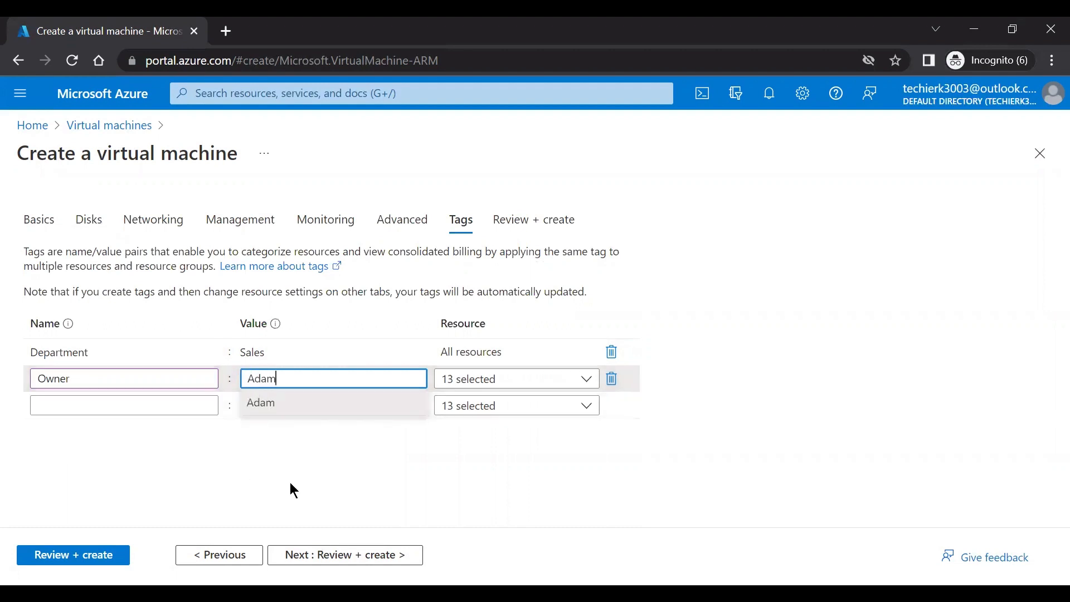
{"action": "key", "text": "Tab"}
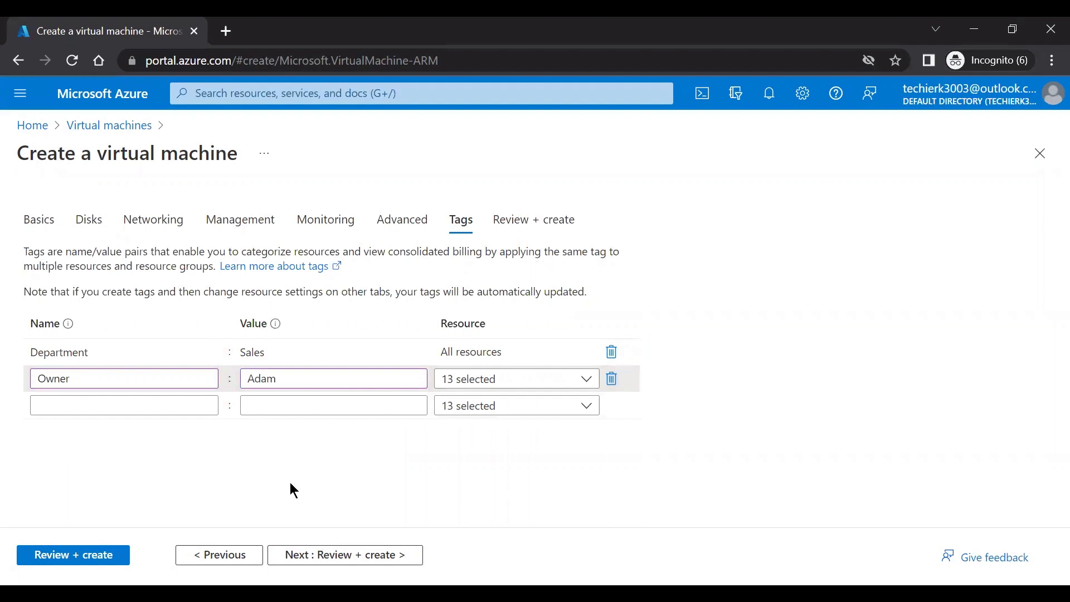
Step: Continue to the final review, read through the product details and terms, and create the virtual machine
{"action": "left_click", "coordinate": [354, 555]}
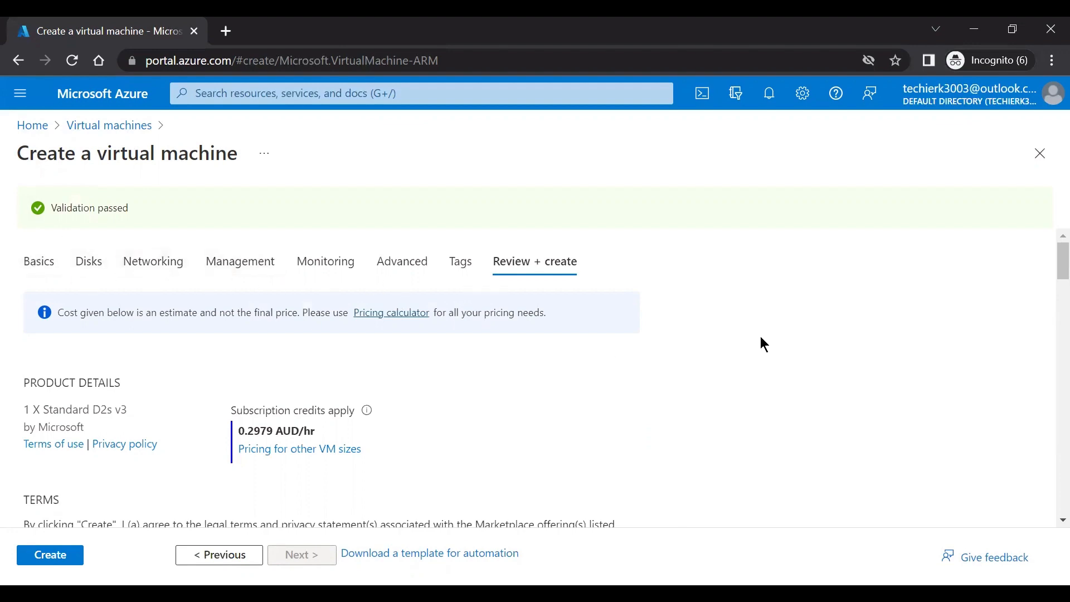
{"action": "scroll", "coordinate": [761, 337], "scroll_direction": "down", "scroll_amount": 2}
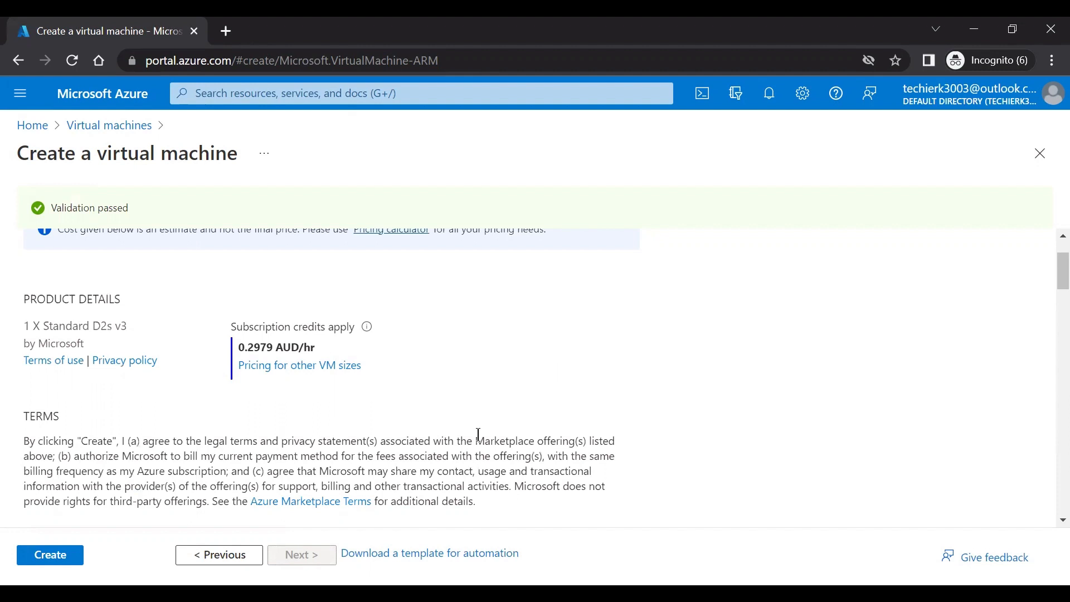
{"action": "scroll", "coordinate": [478, 434], "scroll_direction": "down", "scroll_amount": 2}
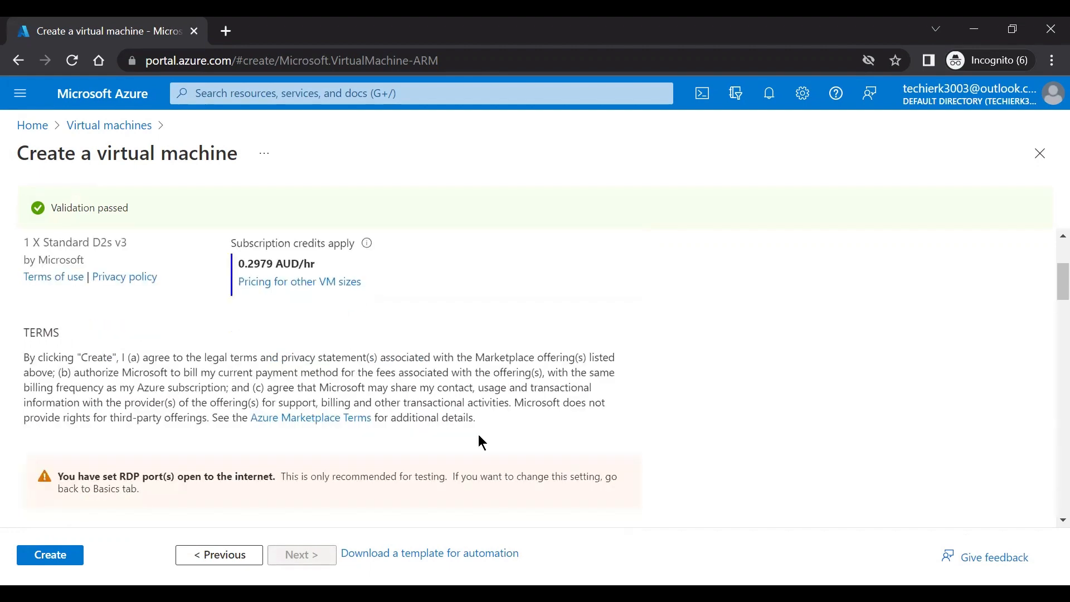
{"action": "scroll", "coordinate": [335, 437], "scroll_direction": "down", "scroll_amount": 2}
{"action": "left_click", "coordinate": [56, 558]}
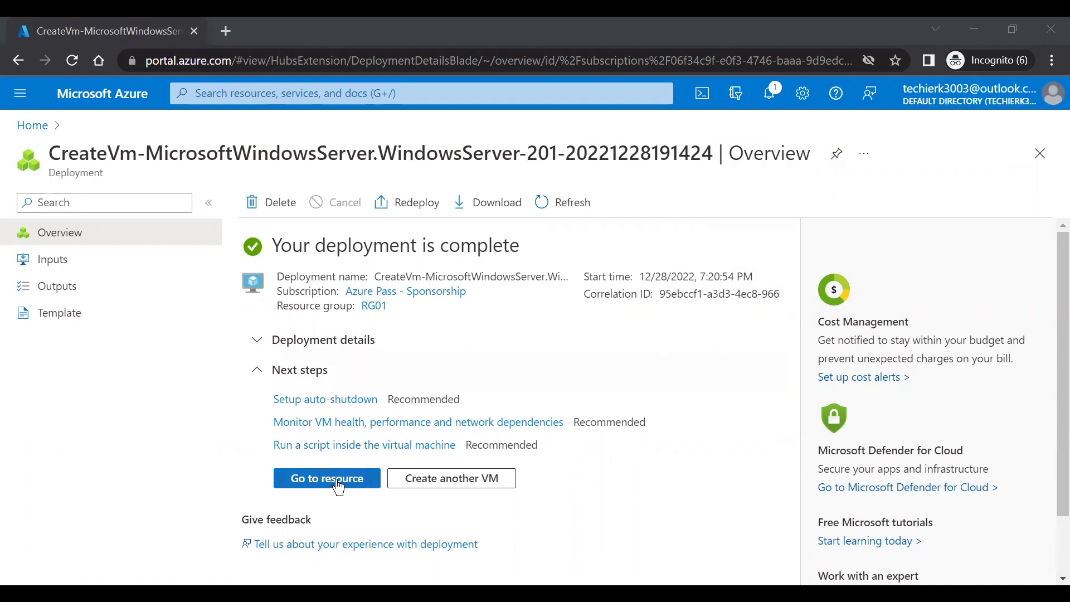
Step: Open the deployed VM01 resource to check its overview, and start navigating to another portal page
{"action": "left_click", "coordinate": [329, 479]}
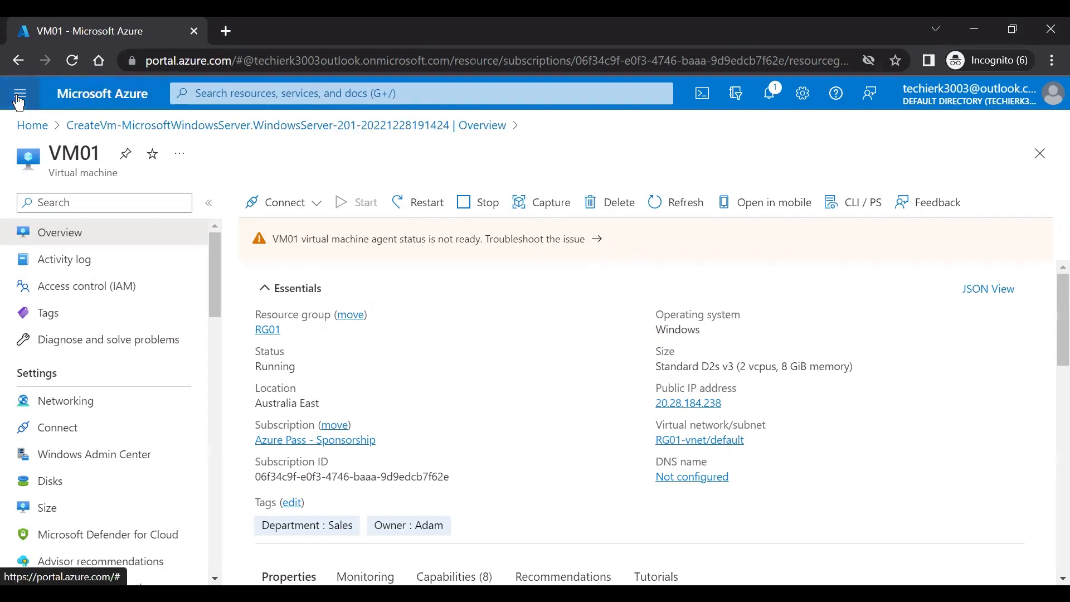
{"action": "left_click", "coordinate": [19, 99]}
{"action": "left_click", "coordinate": [62, 257]}
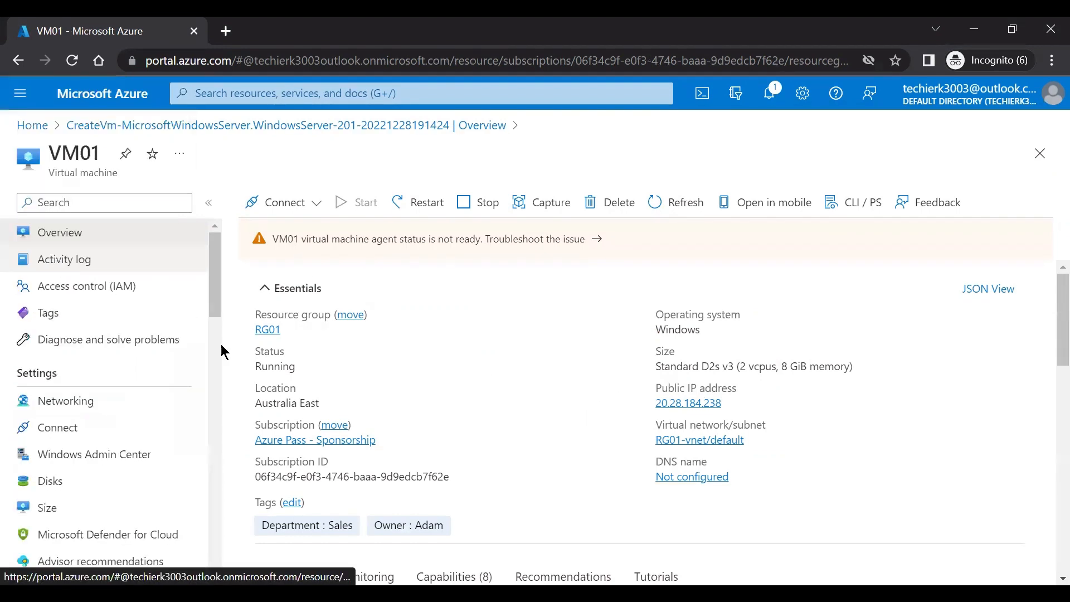